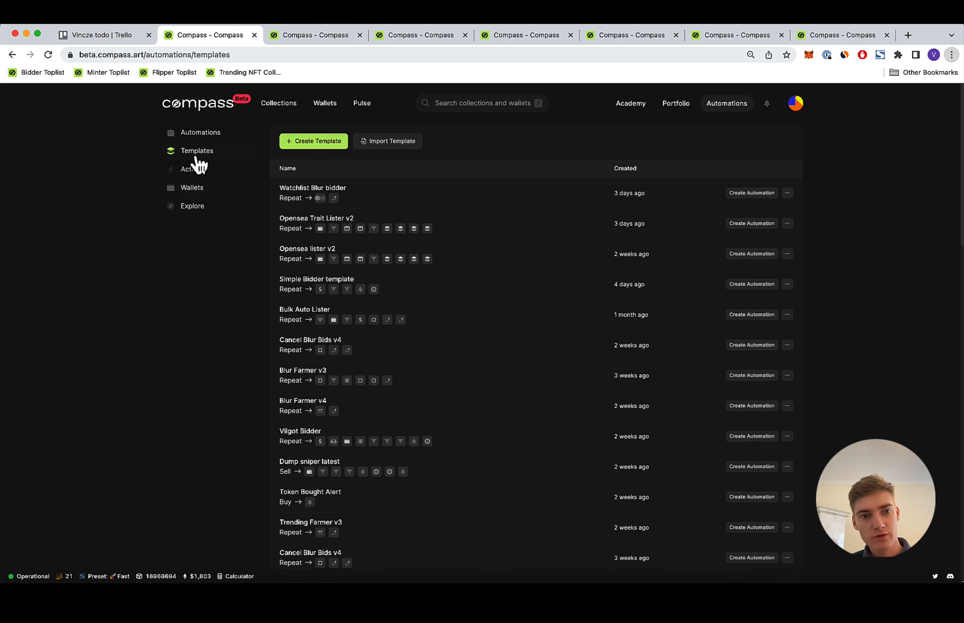
Create a new automation template and name it "Blur Bidder Importer"
click(320, 144)
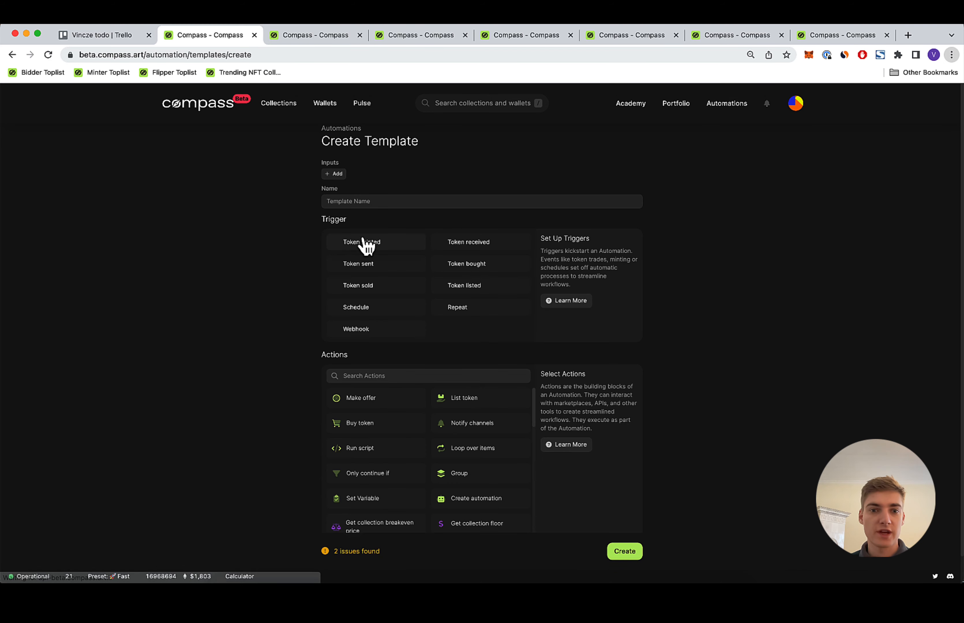
click(374, 202)
text(Blur Bidder Importer)
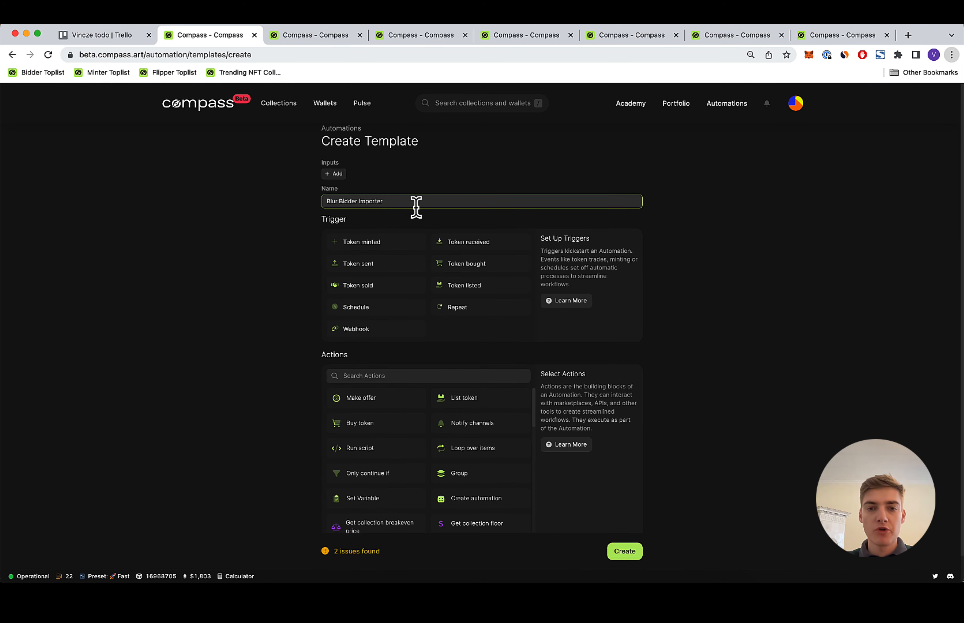
Choose the Repeat trigger for the template, running every 1 minute with a maximum of 1 repetition
click(468, 314)
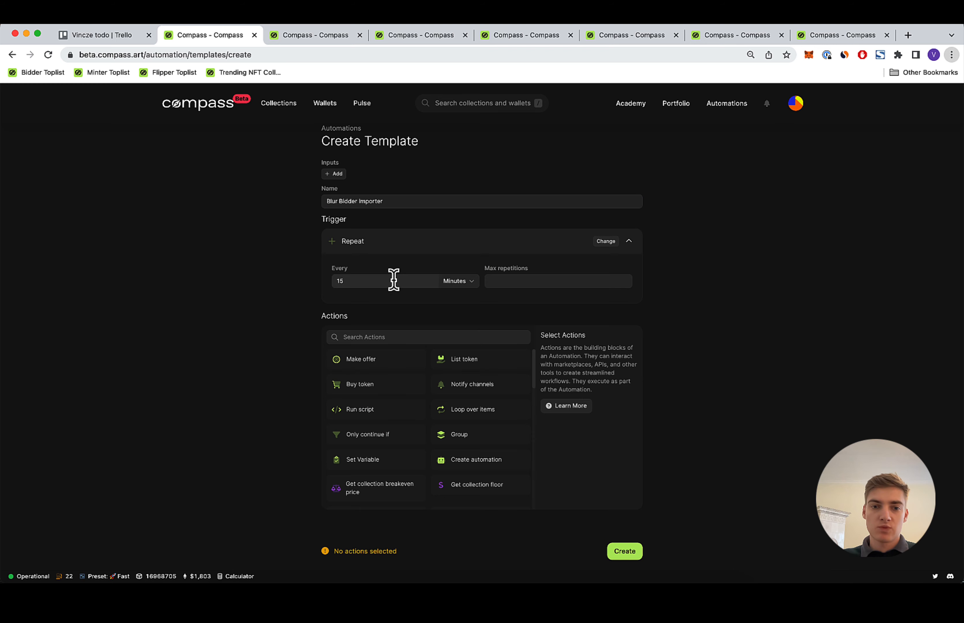
click(559, 286)
click(340, 280)
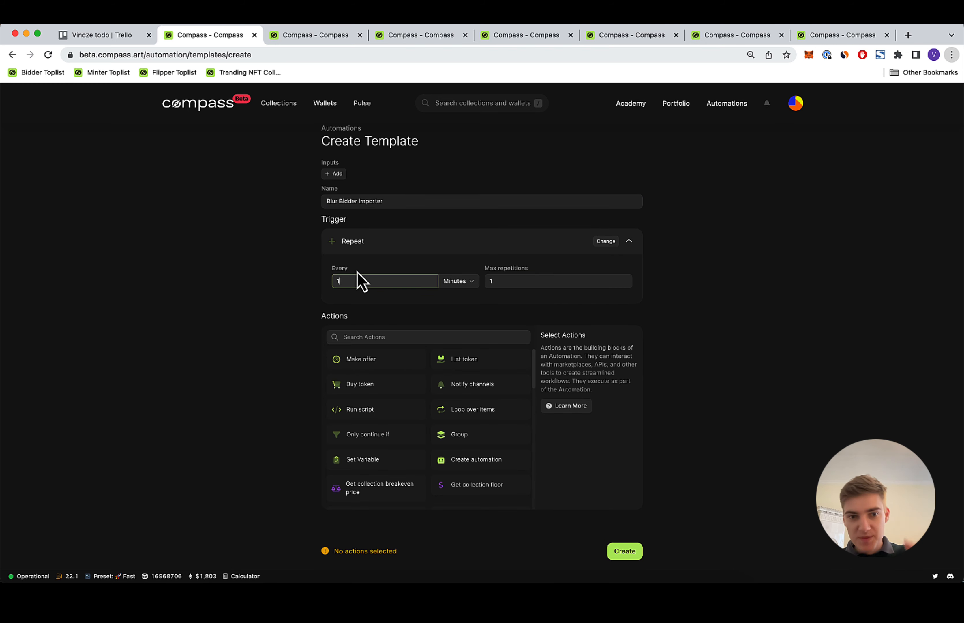
click(491, 281)
key(BackSpace)
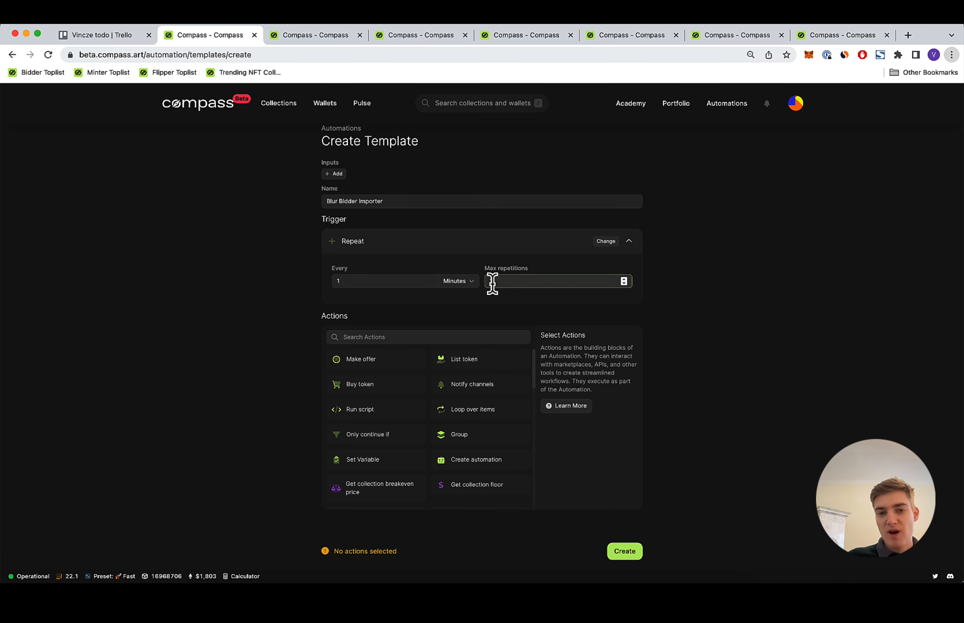
Add a Loop over items action and nest a Create automation action inside it
click(512, 336)
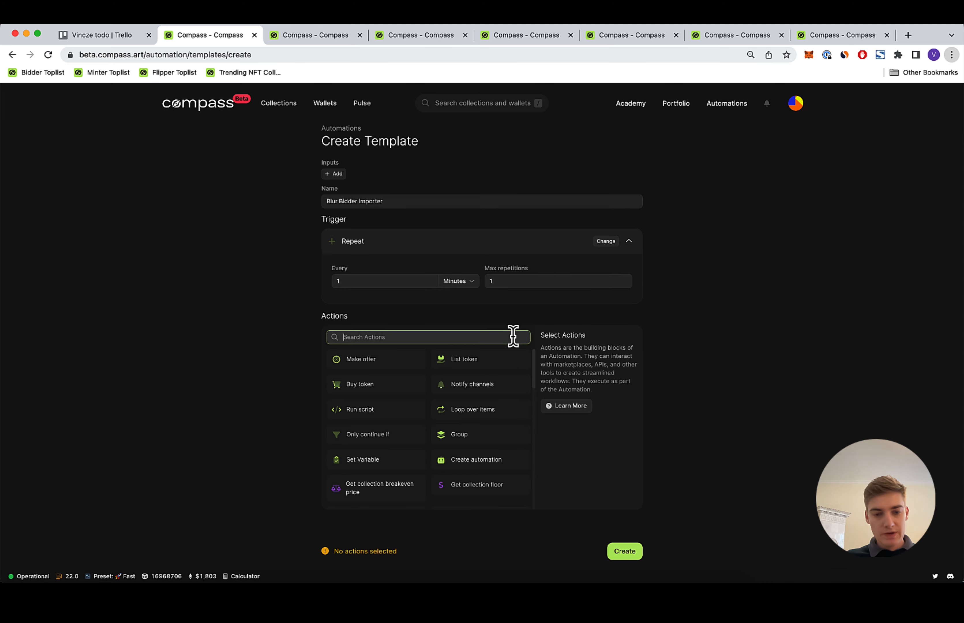
text(loo)
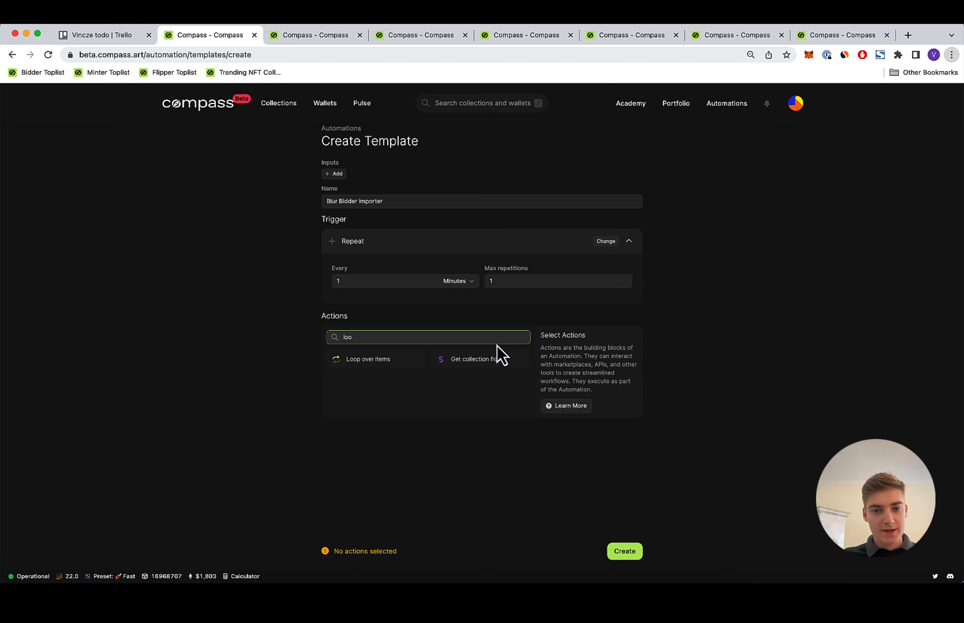
click(400, 365)
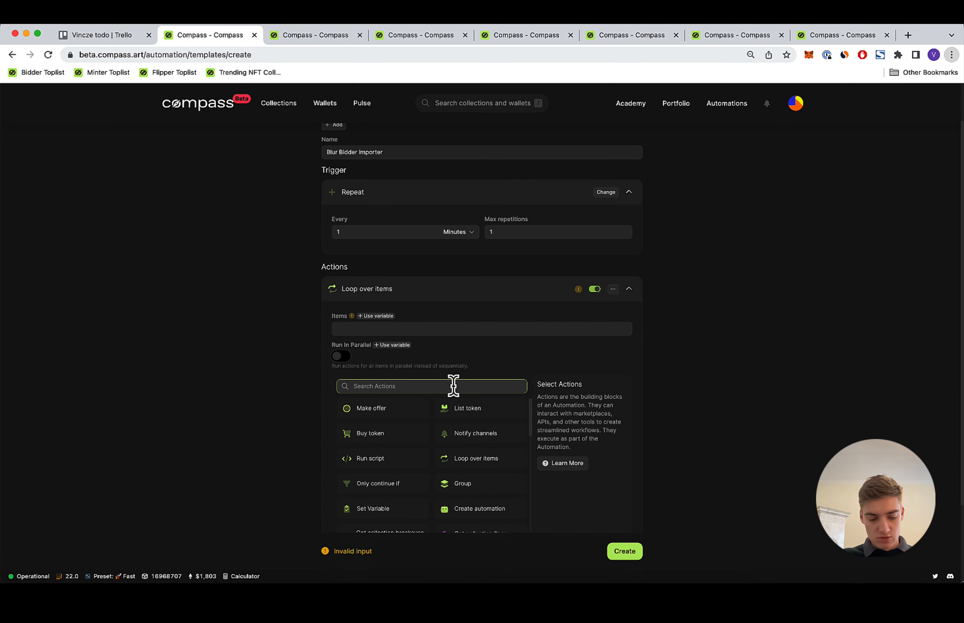
text(c)
click(478, 433)
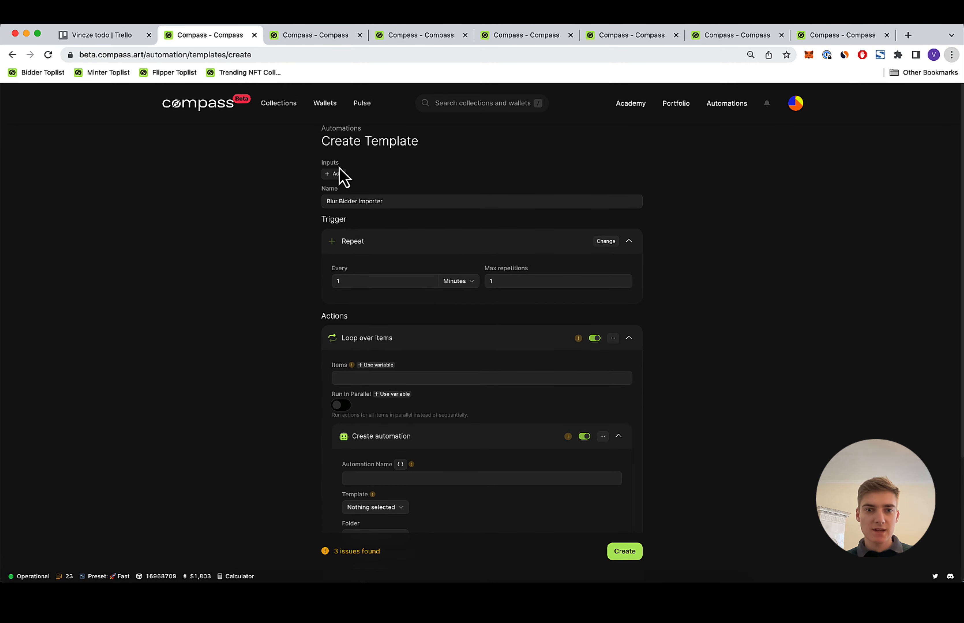
Add a required String input named collectionList, described as a list of collections for Blur Bidders with addresses separated by commas without spaces
click(339, 170)
click(458, 299)
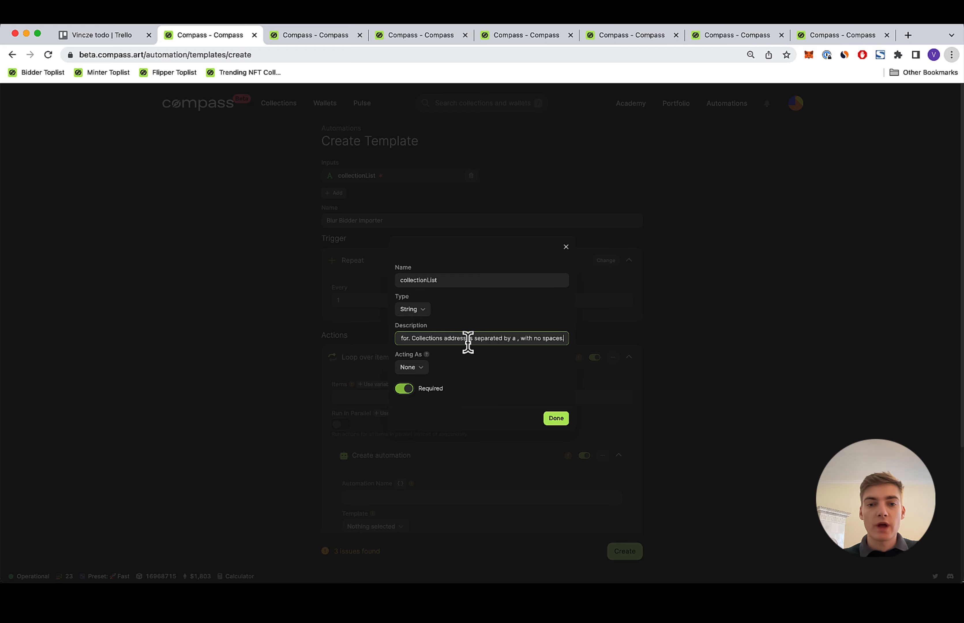
text(.)
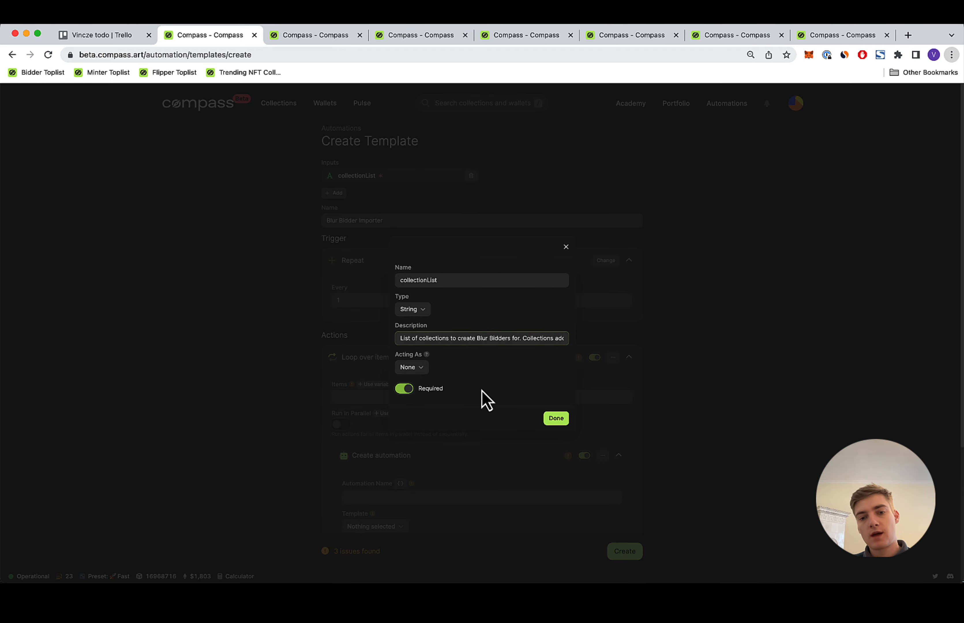
click(557, 420)
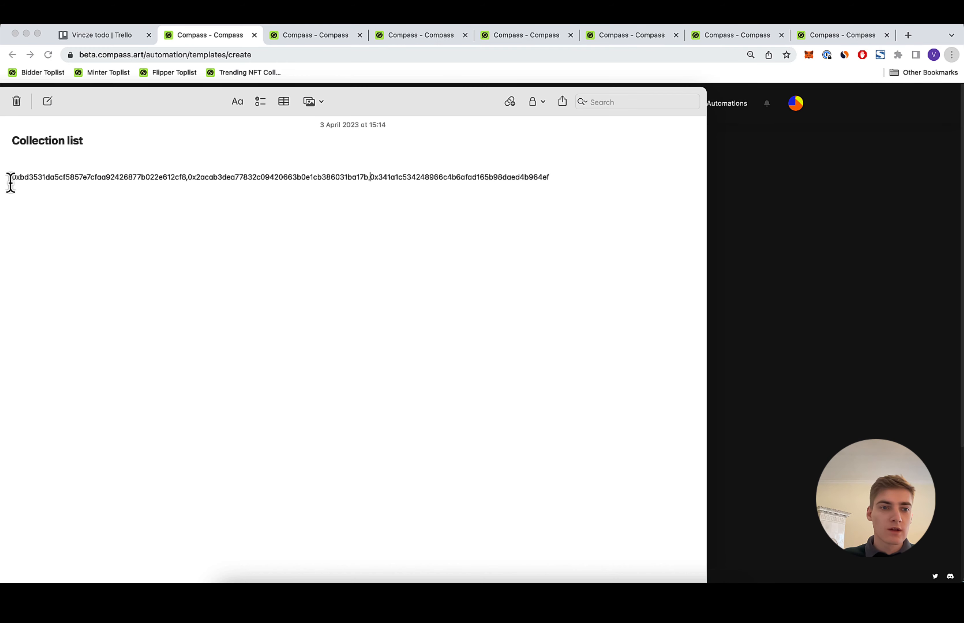
Switch to the Collection list note and examine how the collection addresses are written one after another
drag(10, 178, 188, 177)
click(186, 177)
drag(189, 177, 361, 175)
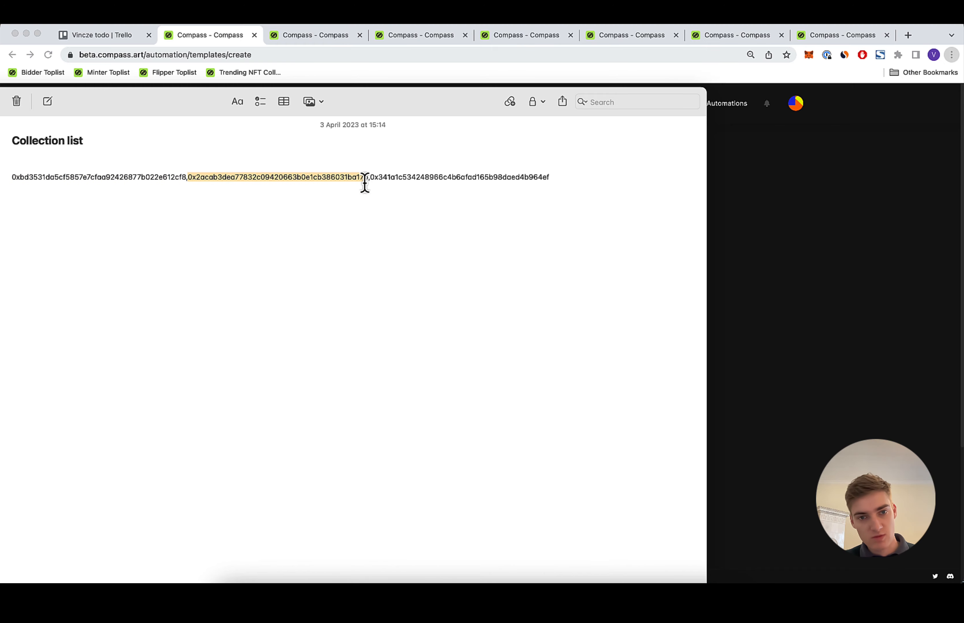
click(366, 178)
key(super+Tab)
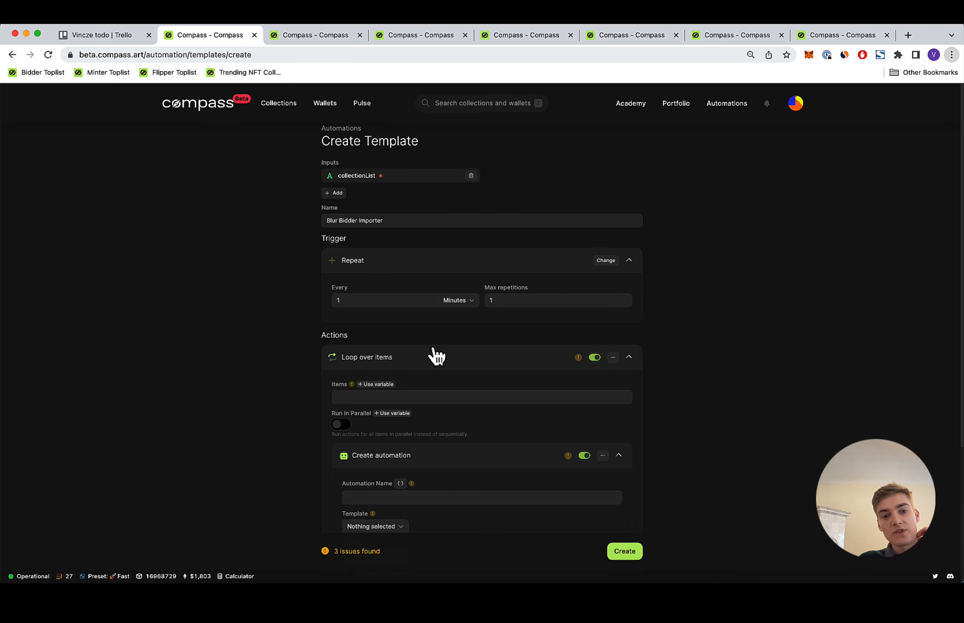
click(379, 399)
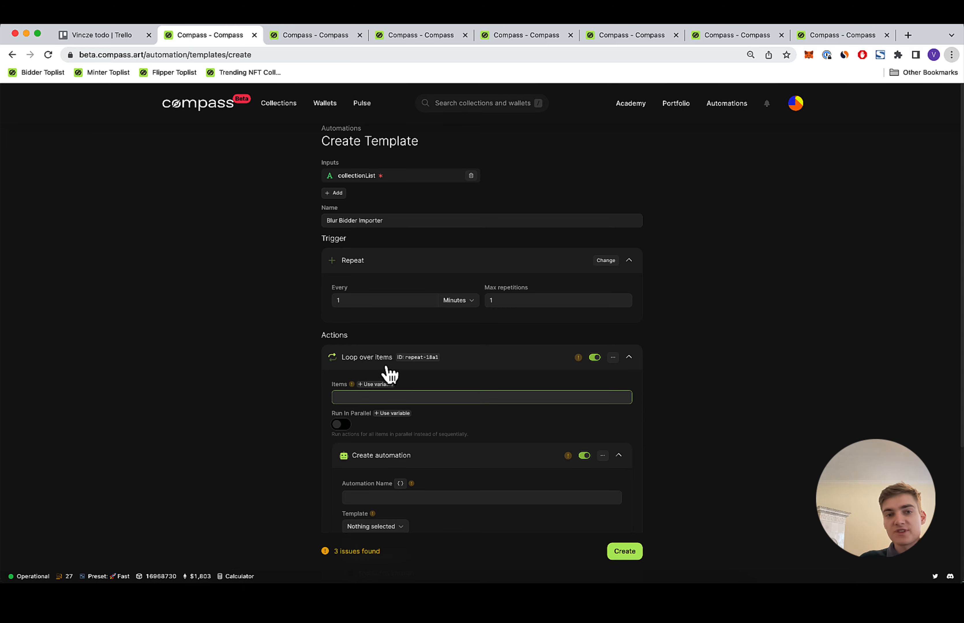
drag(0, 284, 391, 134)
drag(7, 206, 388, 205)
click(374, 176)
drag(393, 136, 0, 118)
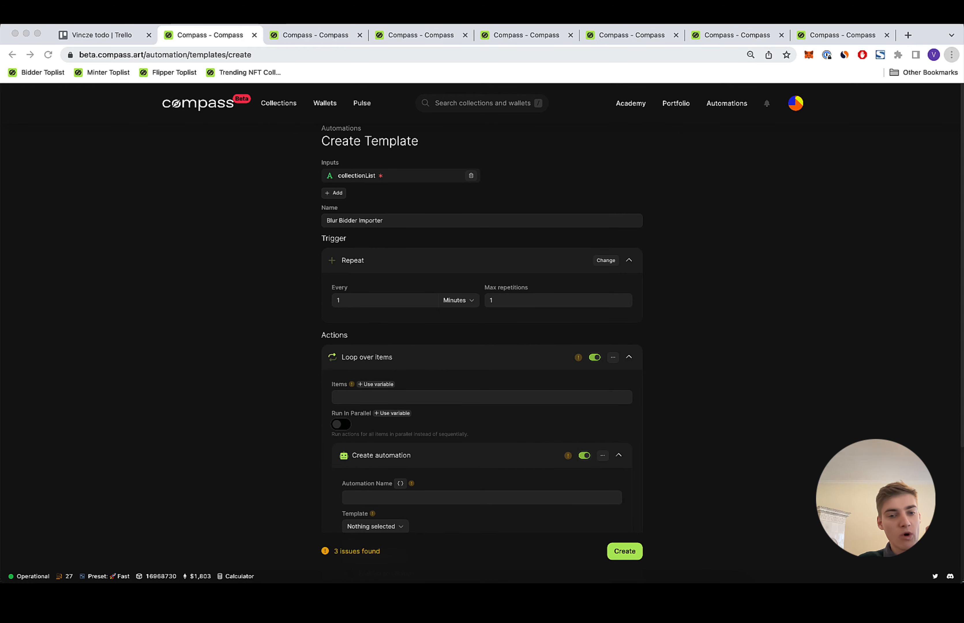
scroll(373, 409, down, 5)
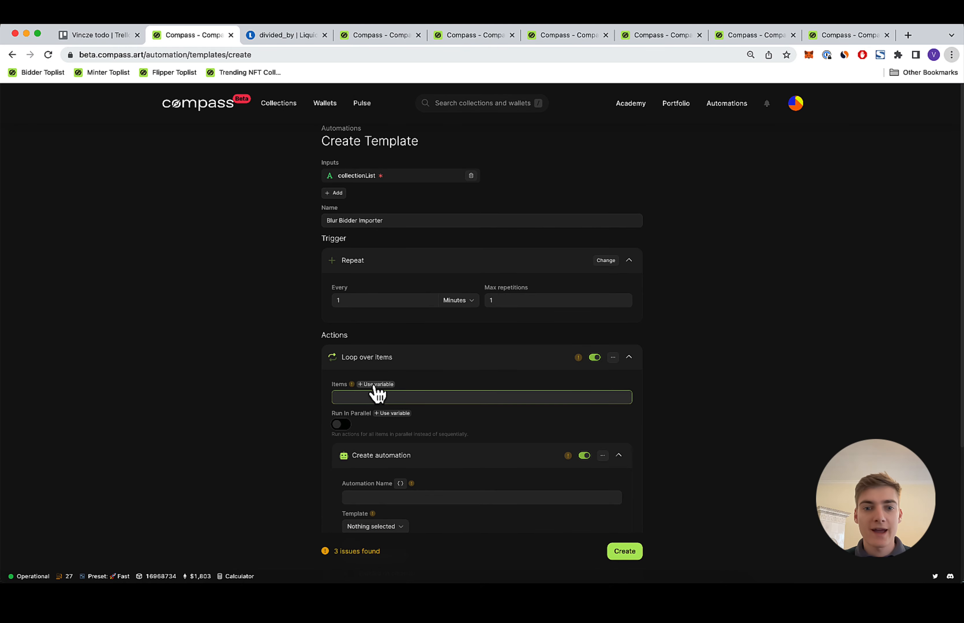
Set the Items of the Loop over items action to the collectionList automation input variable
click(376, 385)
click(433, 363)
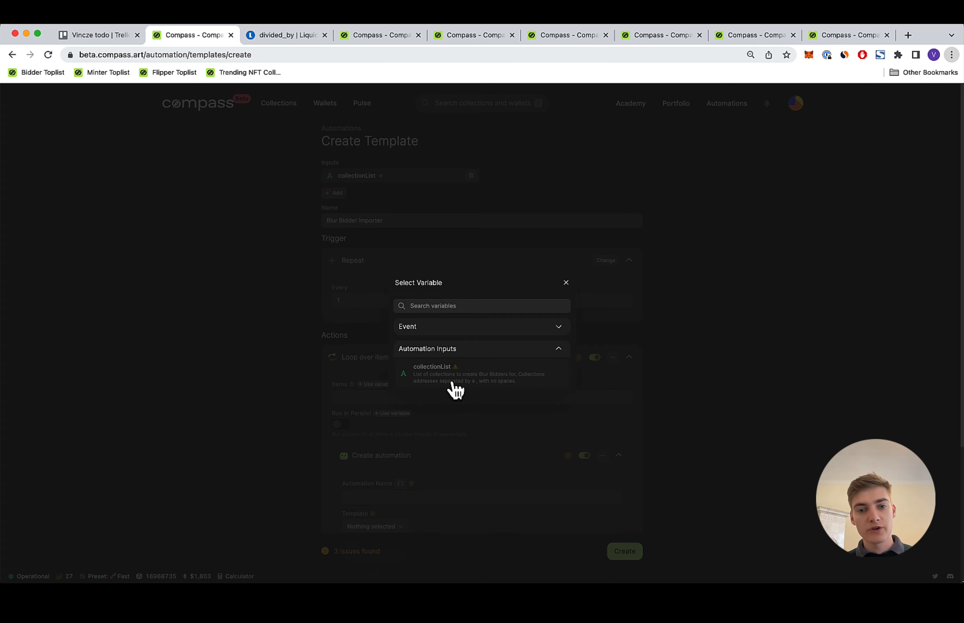
click(455, 384)
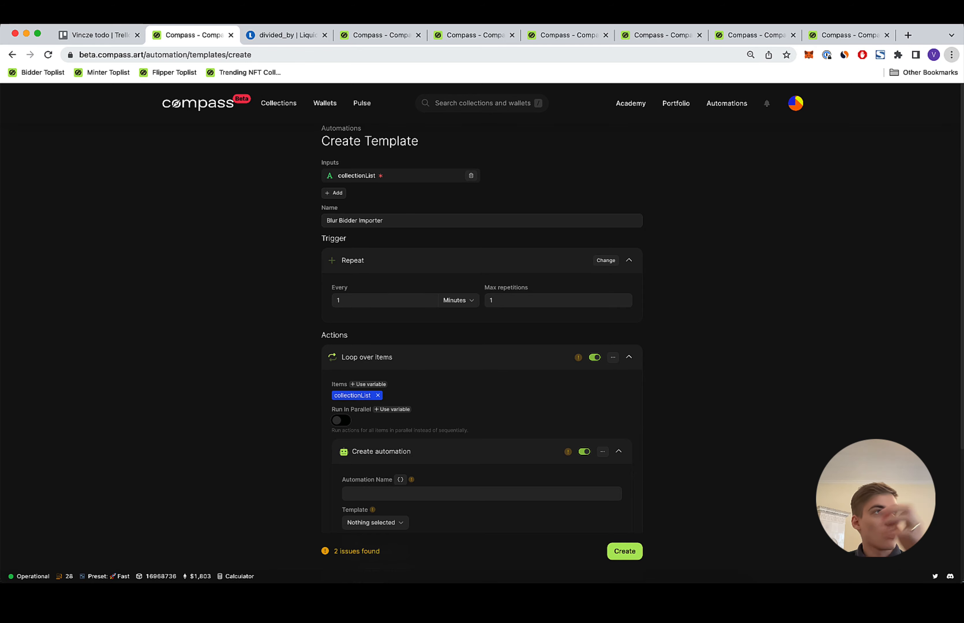
Review the full address string and its comma separators in the Collection list note, then return to the template
drag(0, 162, 420, 116)
drag(17, 195, 567, 194)
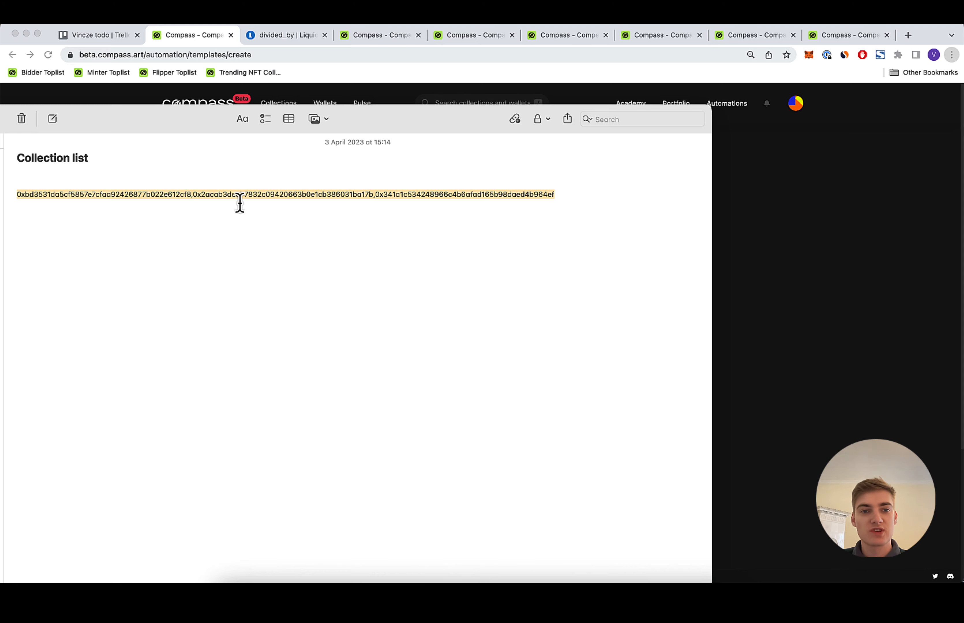
click(185, 200)
drag(8, 193, 558, 194)
click(200, 194)
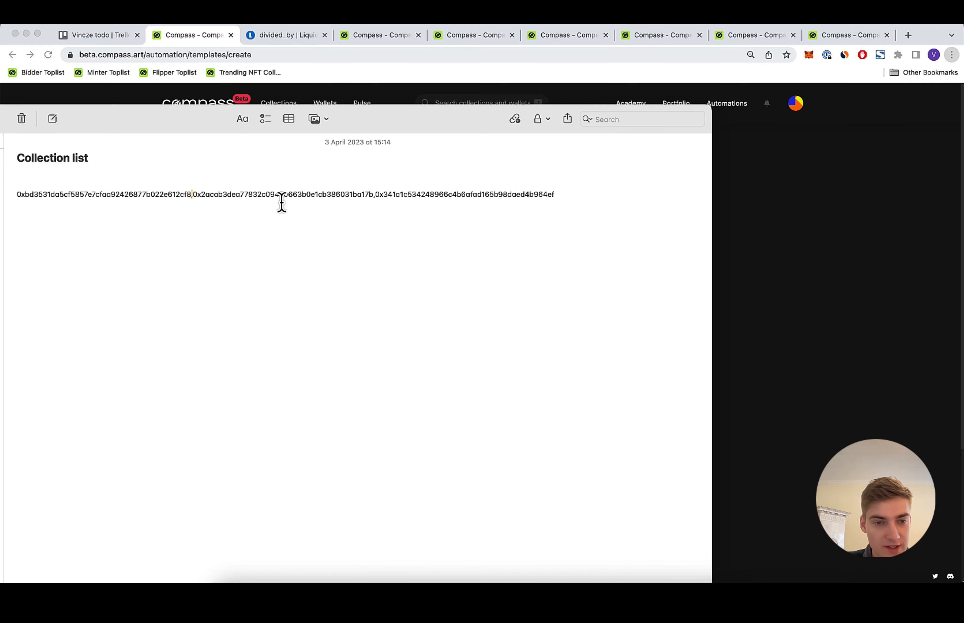
key(super+m)
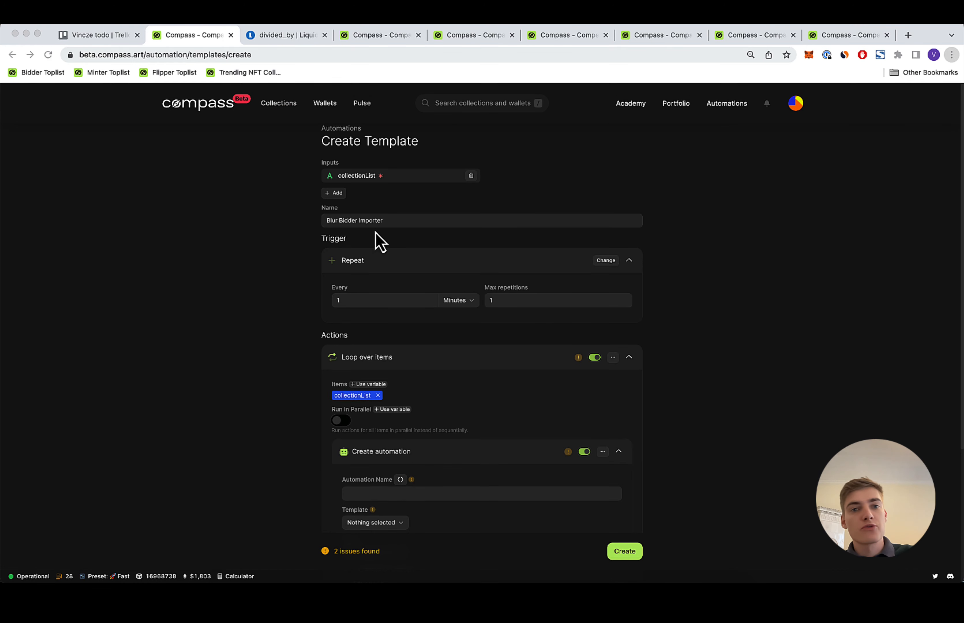
Open the loop's collectionList variable for editing and look up the split filter in the LiquidJS documentation
click(356, 395)
click(500, 336)
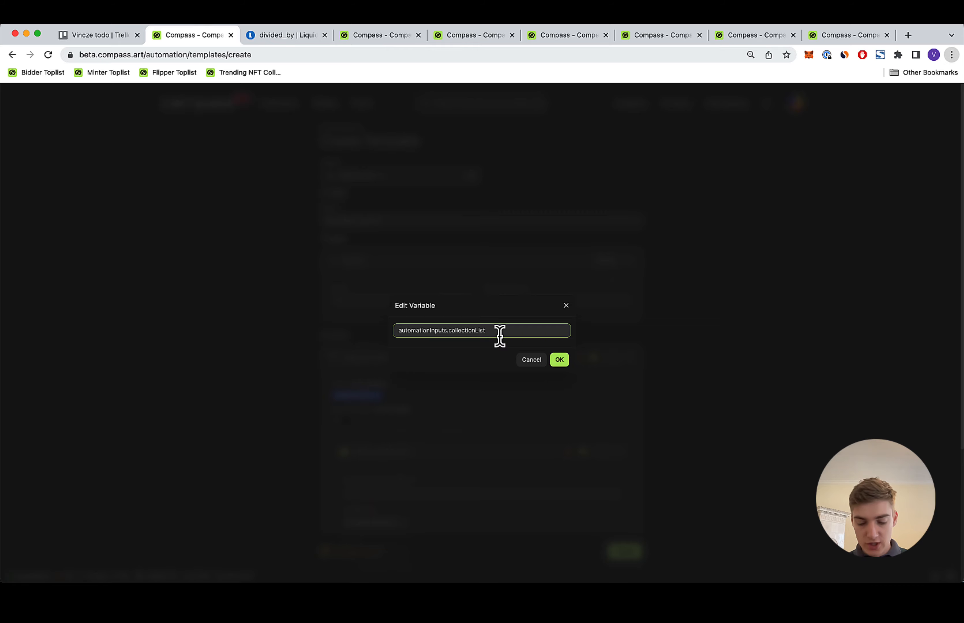
click(294, 36)
scroll(94, 478, down, 15)
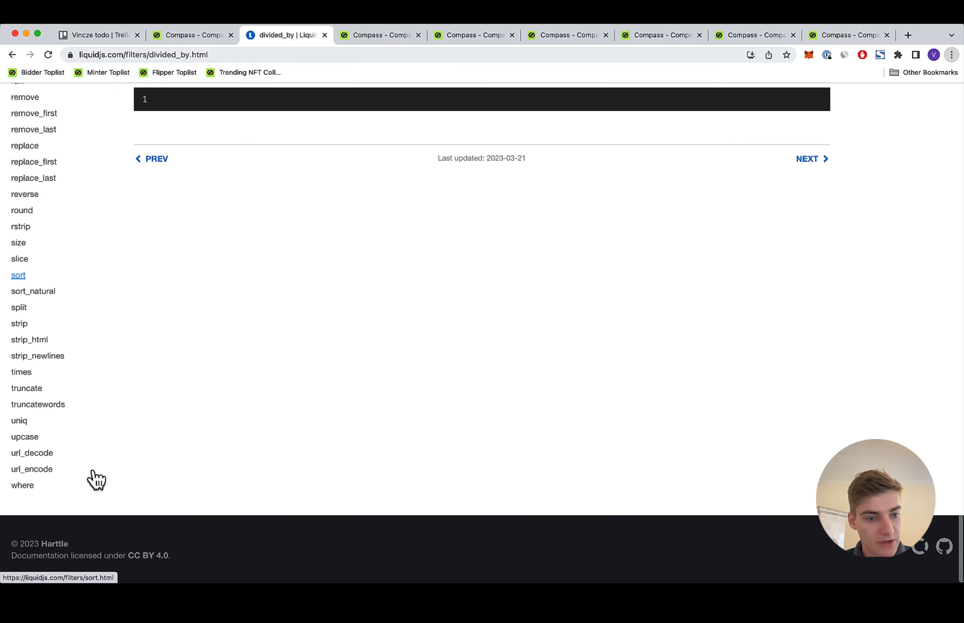
click(25, 316)
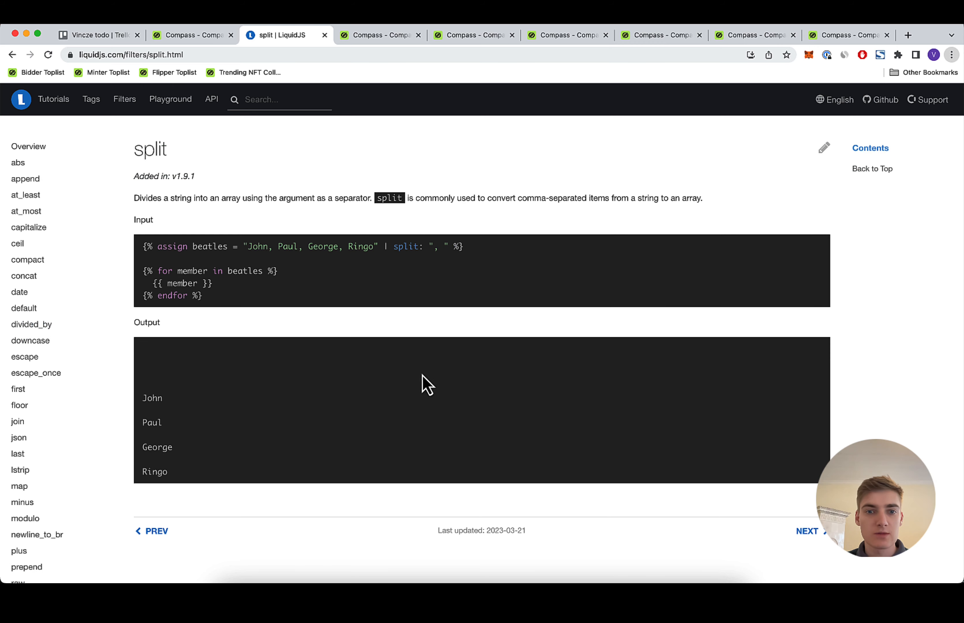
Read the split filter example on the LiquidJS page and copy its | split: ", " expression
drag(143, 198, 365, 225)
click(385, 243)
drag(433, 249, 439, 249)
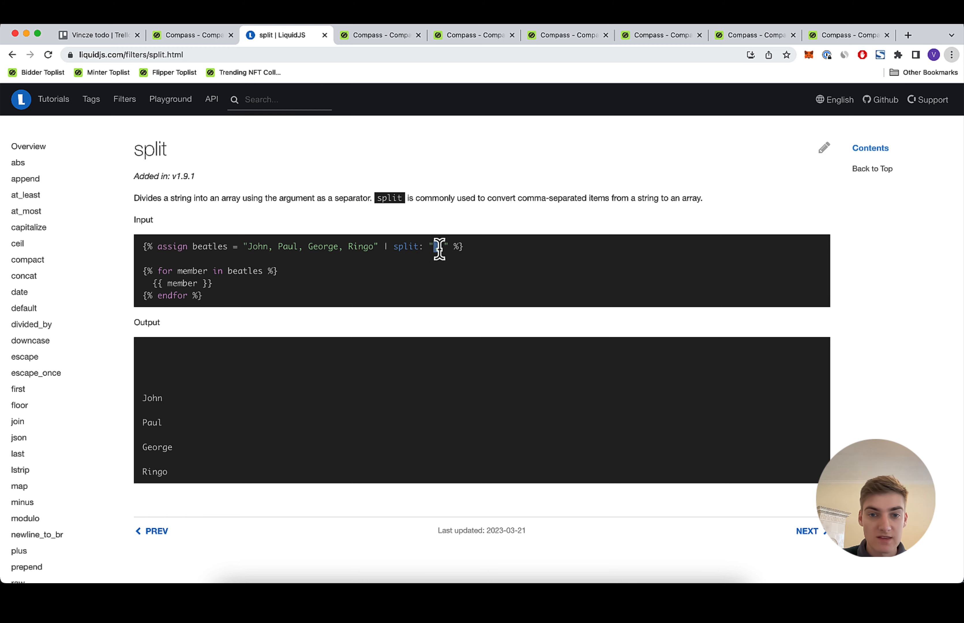
drag(243, 248, 355, 251)
click(268, 248)
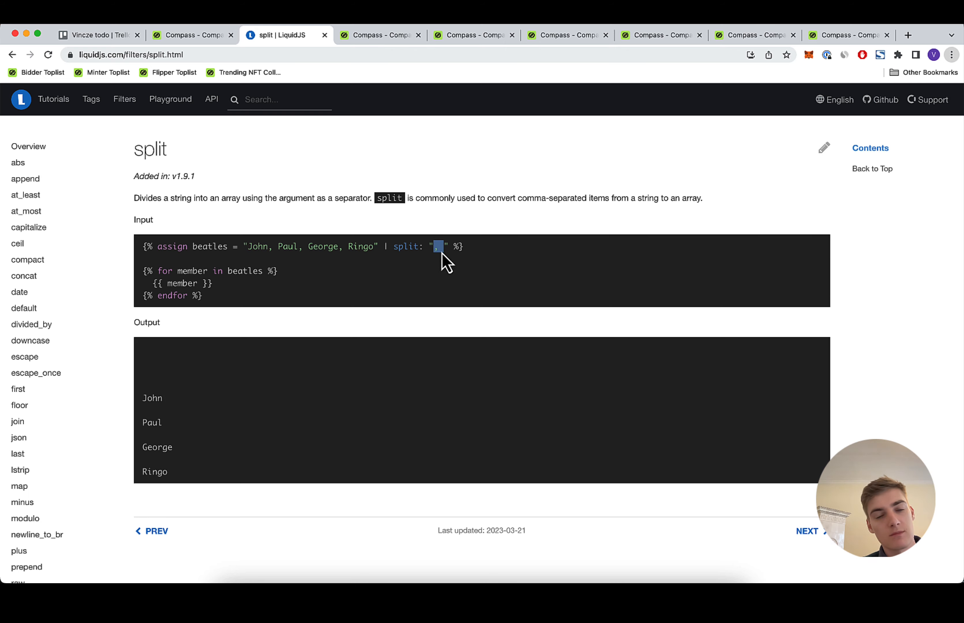
drag(384, 248, 448, 247)
key(super+c)
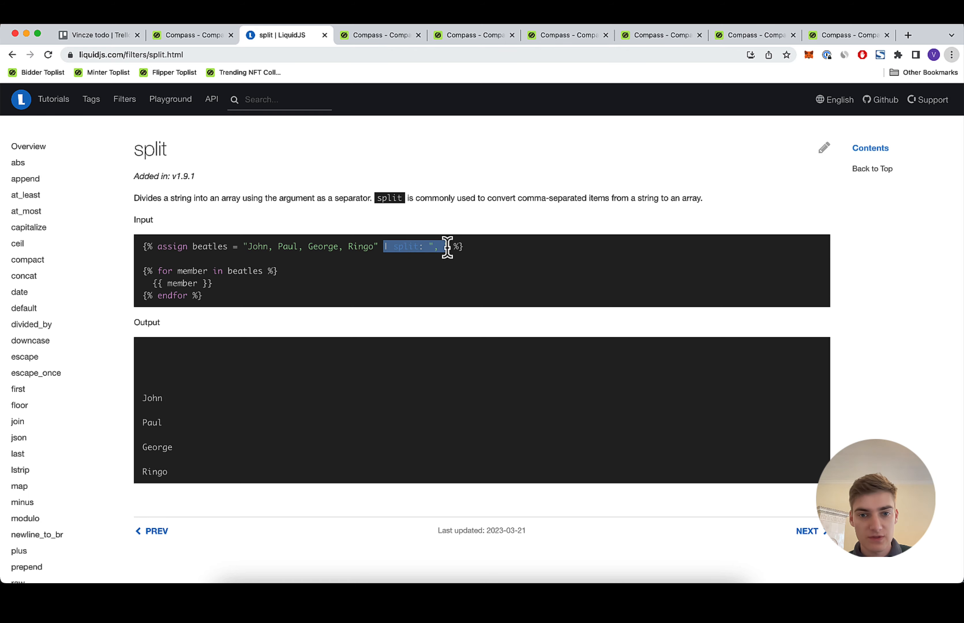
Append the copied split filter to the loop's Items variable, making it automationInputs.collectionList | split: ","
key(super+2)
key(super+v)
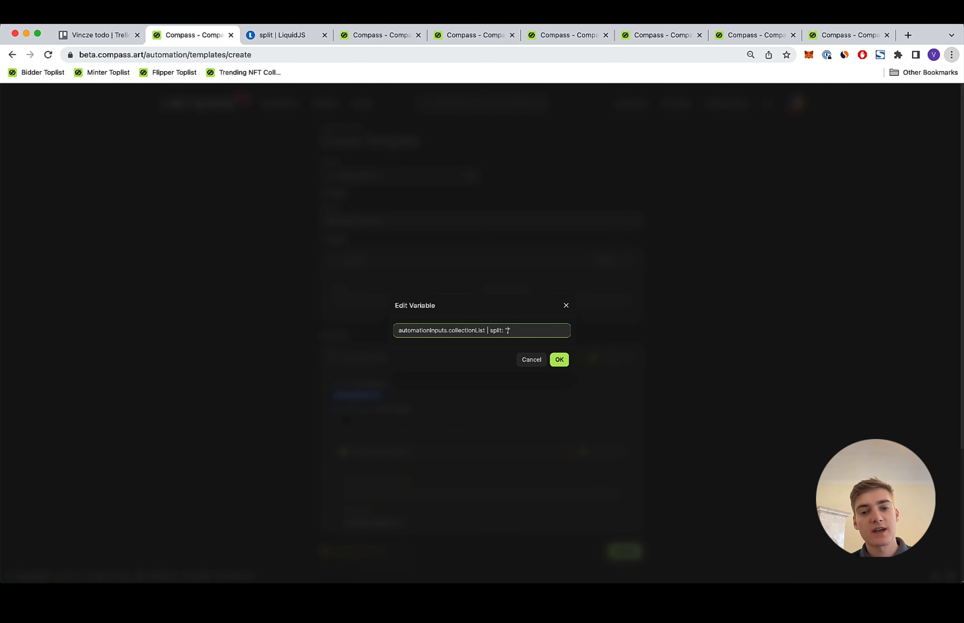
click(559, 359)
Check in the Collection list note where the comma split divides the individual addresses
key(super+Tab)
drag(4, 173, 359, 170)
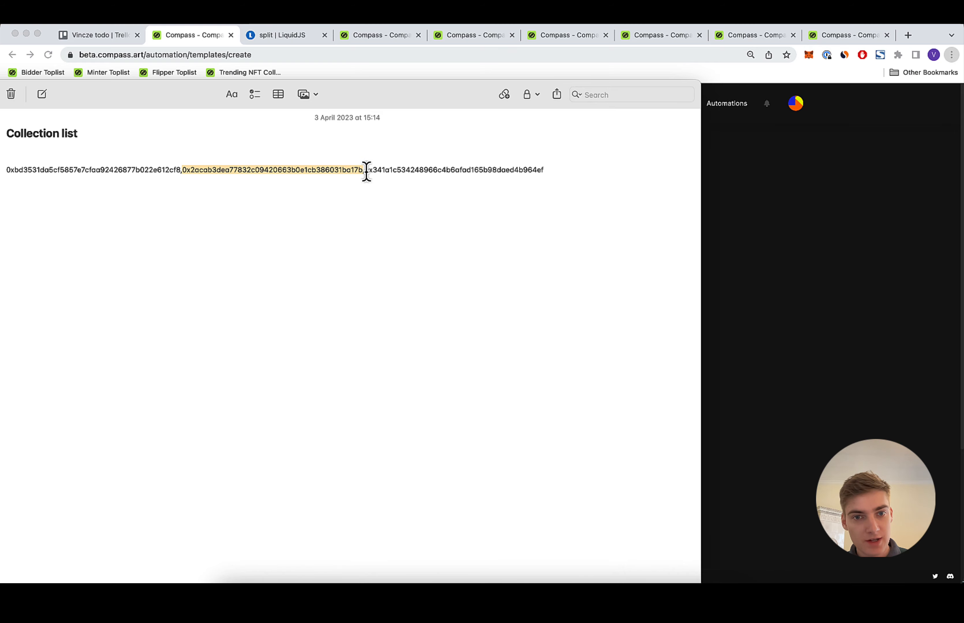
double_click(370, 170)
key(super+Tab)
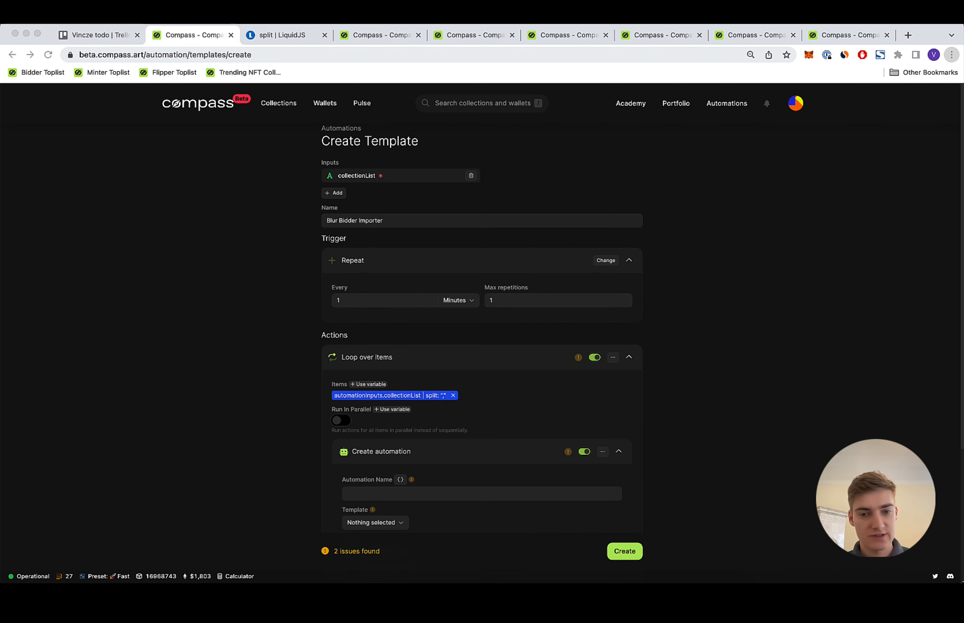
Set the Automation Name of the Create automation action to "Blur Bidder"
scroll(338, 308, down, 3)
click(353, 372)
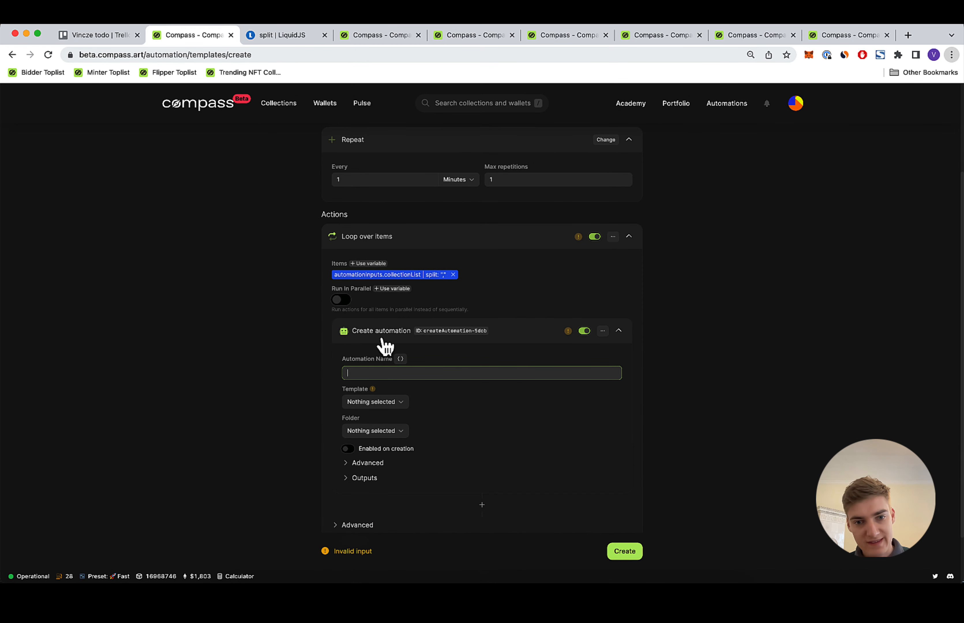
text(Blur Bidder)
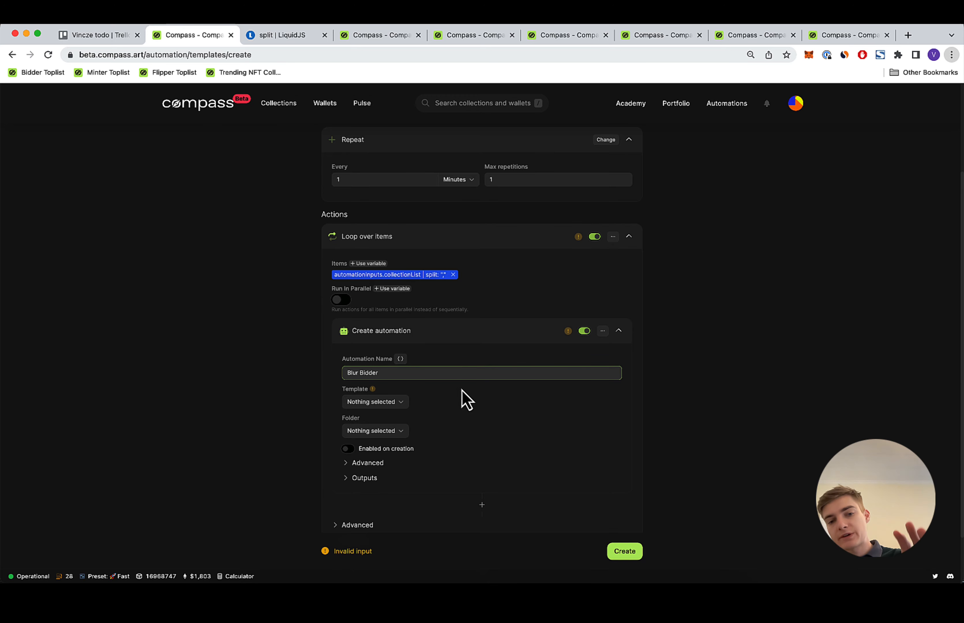
Add a Get collection info action inside the loop and place it above the Create automation action
scroll(470, 405, down, 2)
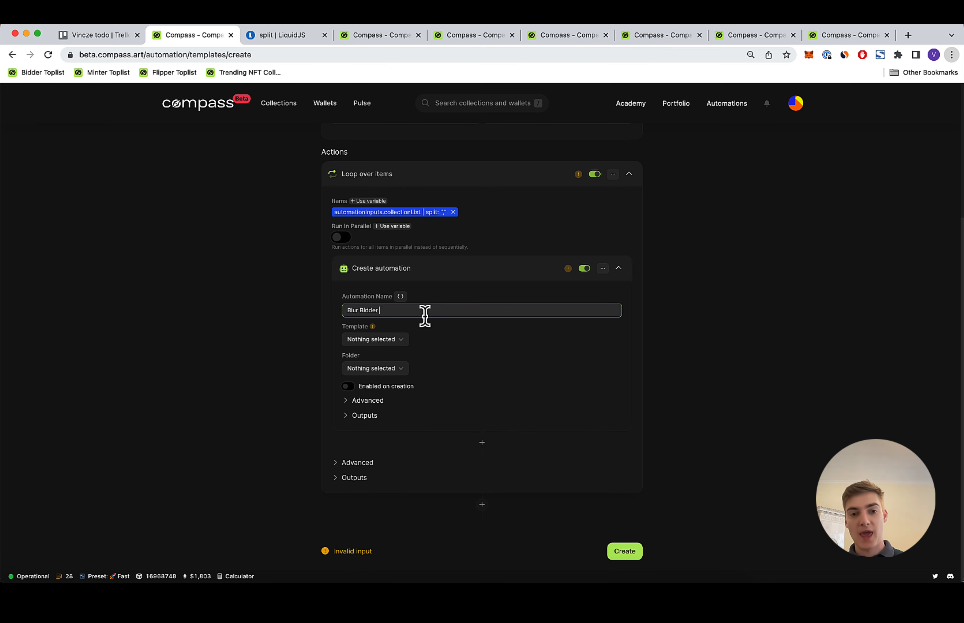
click(482, 442)
click(445, 252)
text(get collection in)
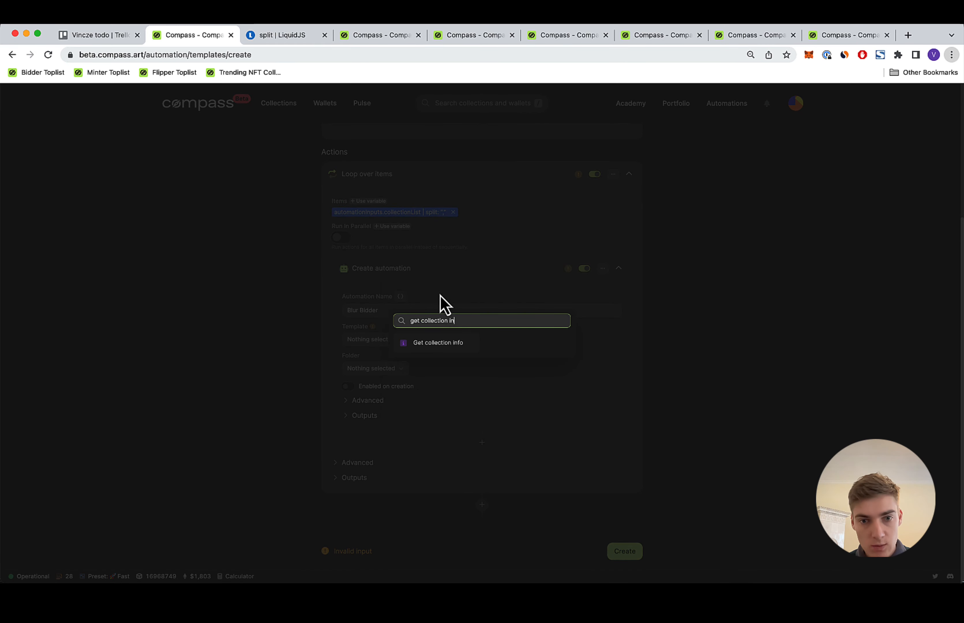
click(445, 342)
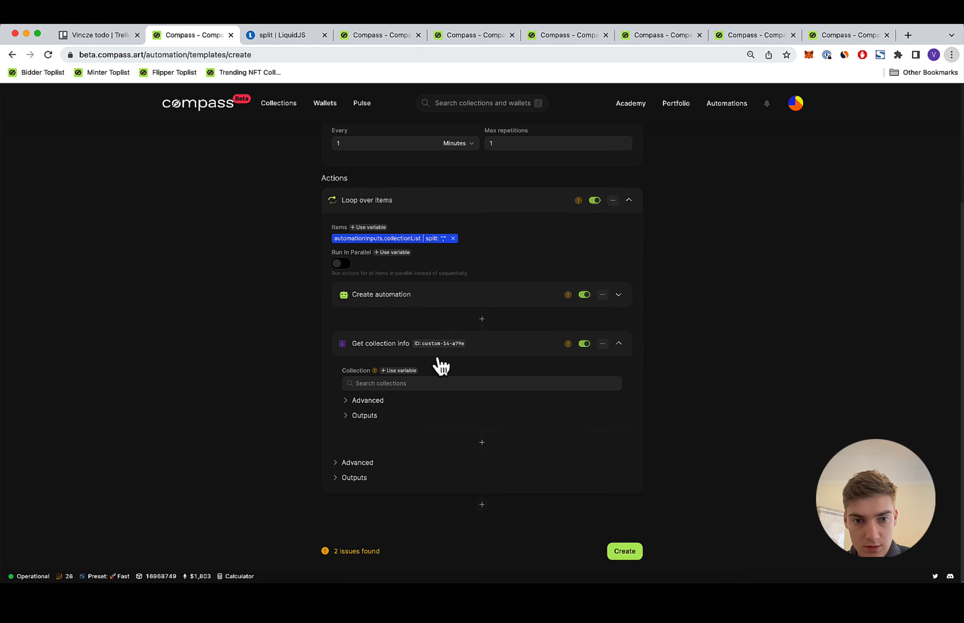
drag(339, 343, 343, 381)
click(525, 369)
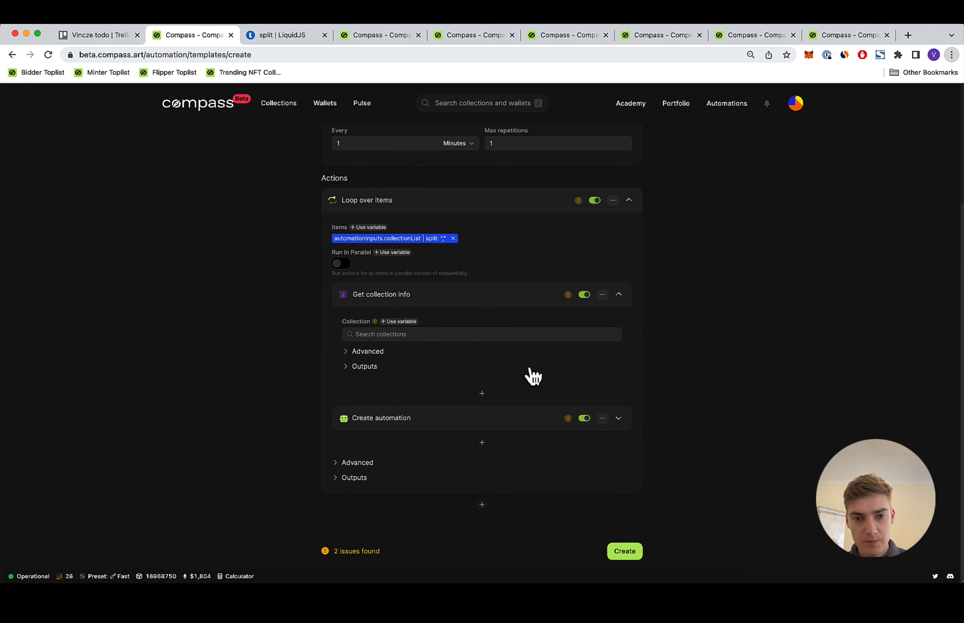
Set Get collection info's Collection to the loop's Item variable, checking a single address in the Collection list note
click(399, 333)
click(406, 322)
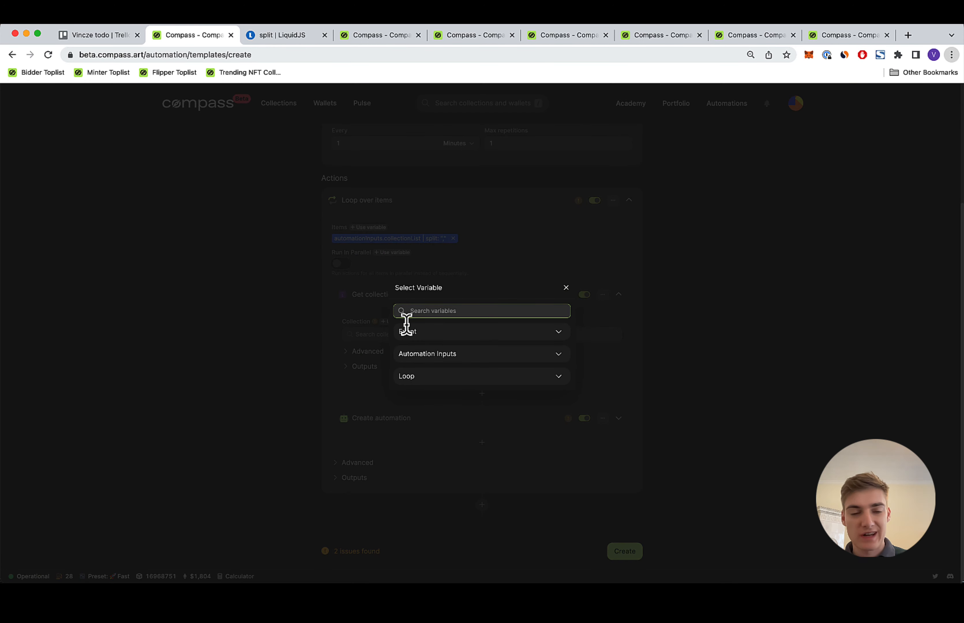
click(461, 378)
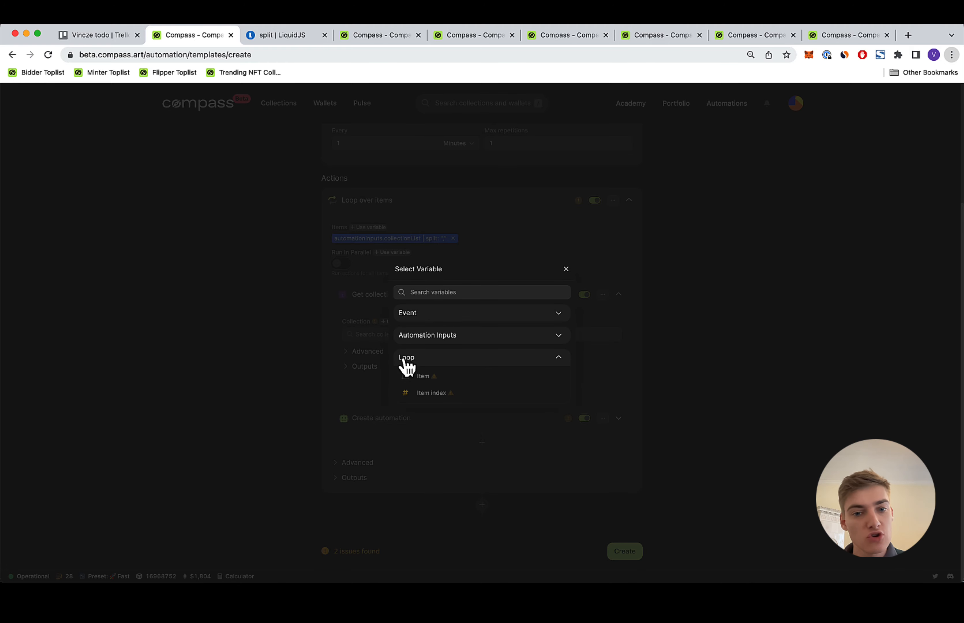
key(super+Tab)
drag(277, 194, 435, 174)
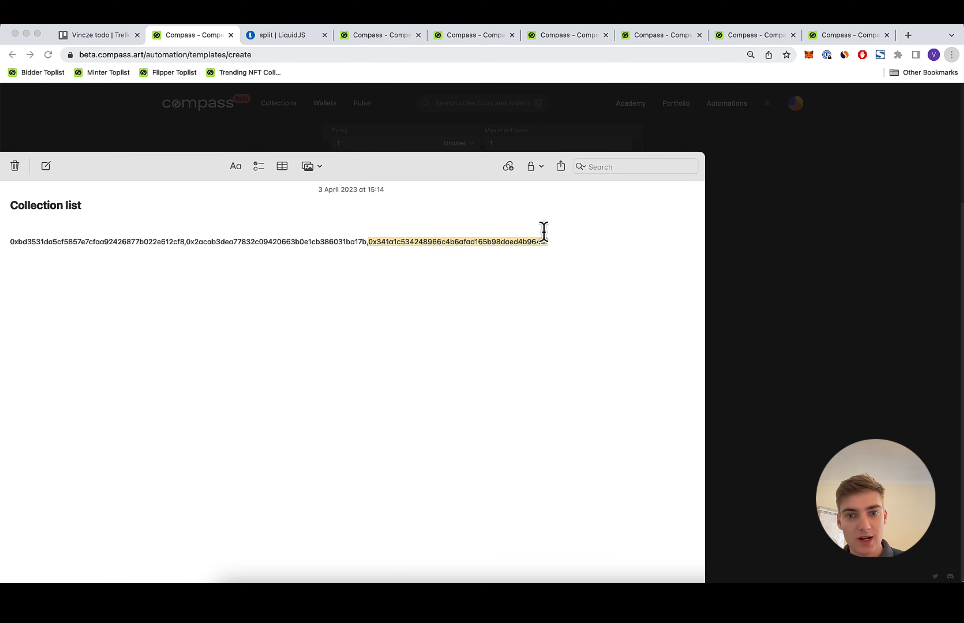
drag(368, 241, 549, 243)
key(super+Tab)
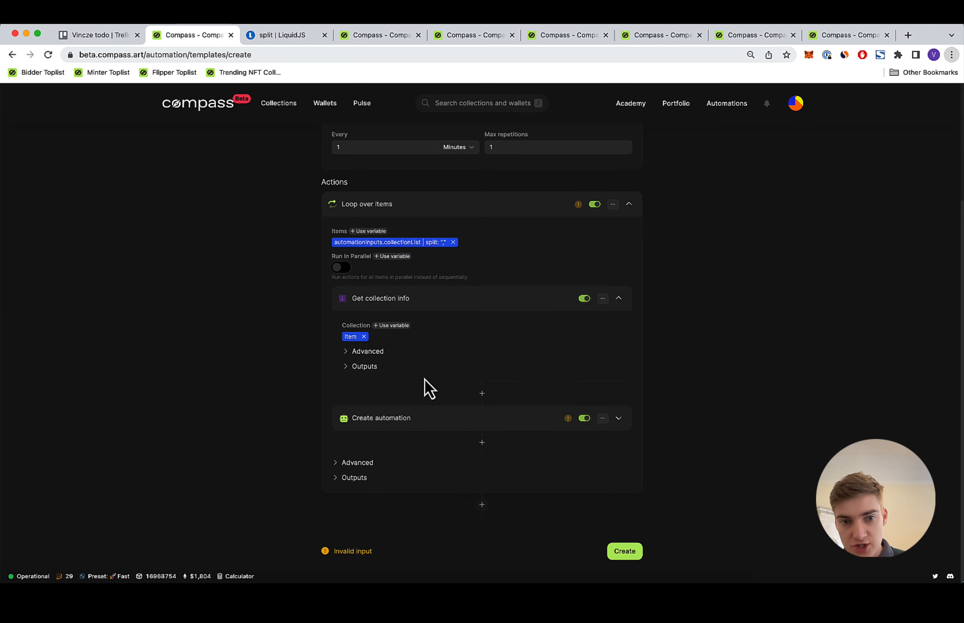
Review Get collection info's outputs and insert its Name output into the Automation Name of Create automation
click(385, 364)
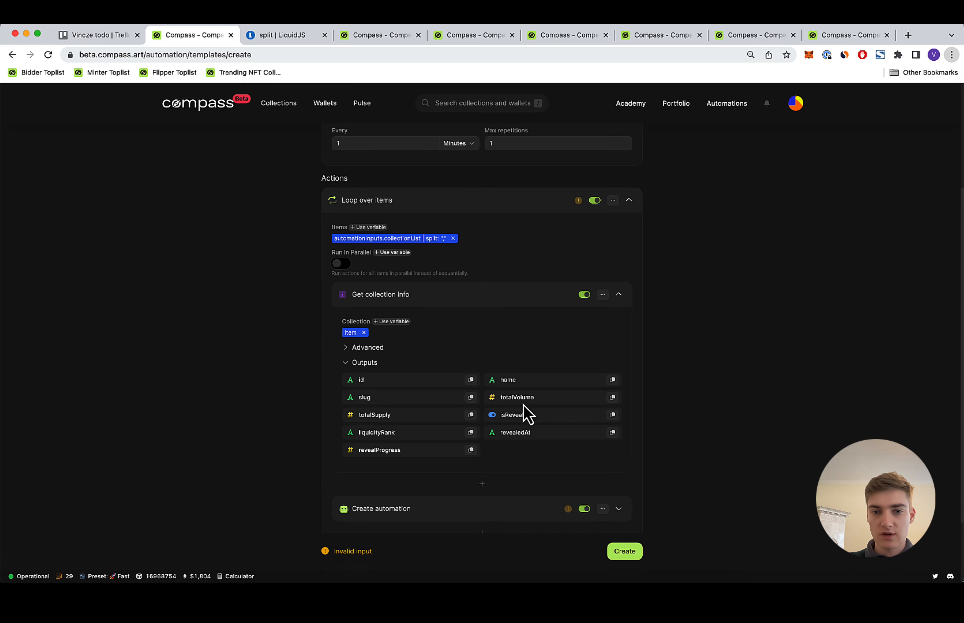
scroll(511, 397, down, 2)
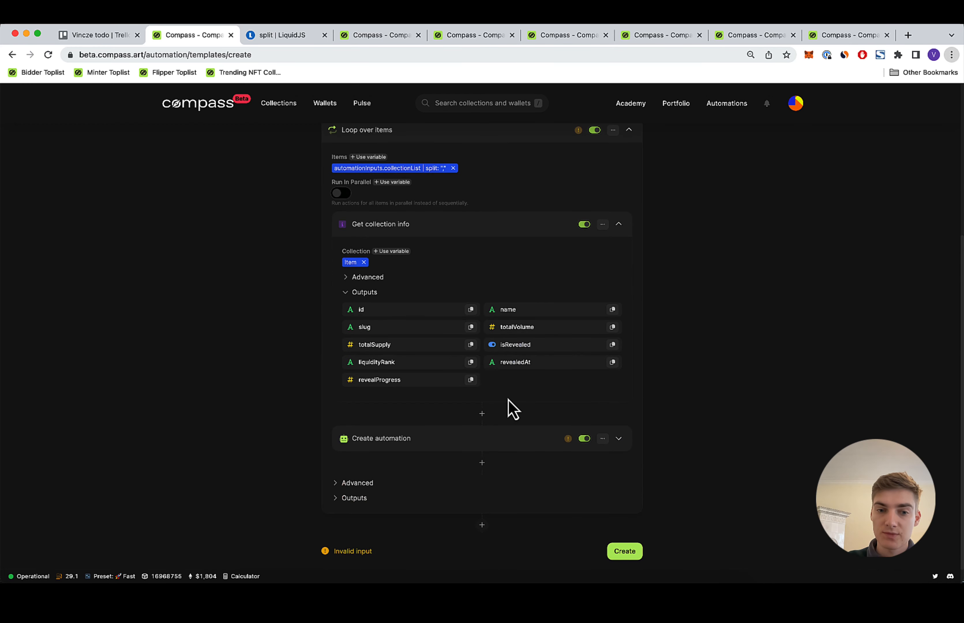
click(526, 445)
click(414, 312)
click(400, 300)
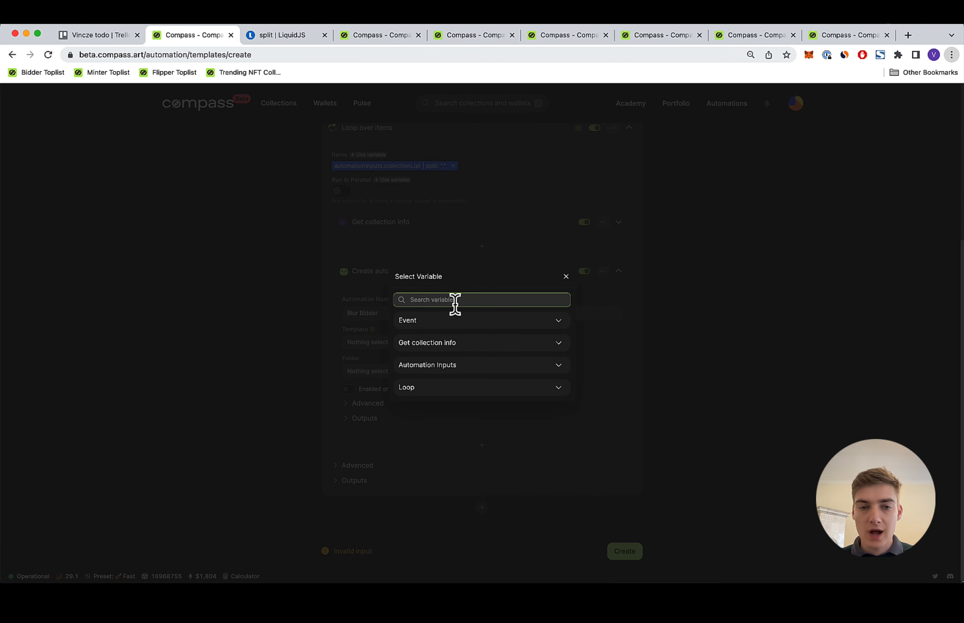
click(474, 342)
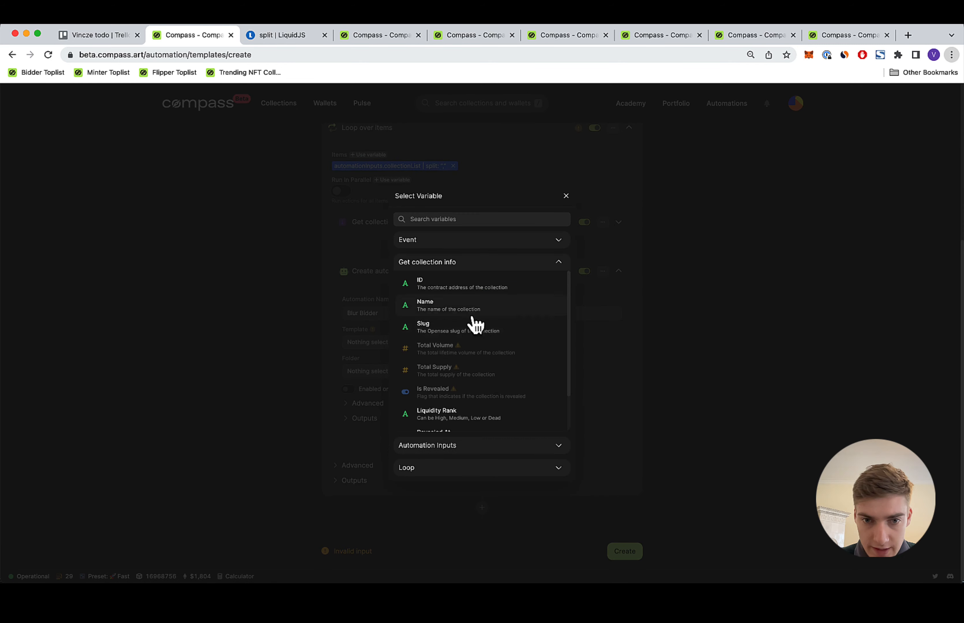
click(472, 315)
Prefix the collection name variable in the Automation Name with "Blur Bidder"
click(344, 314)
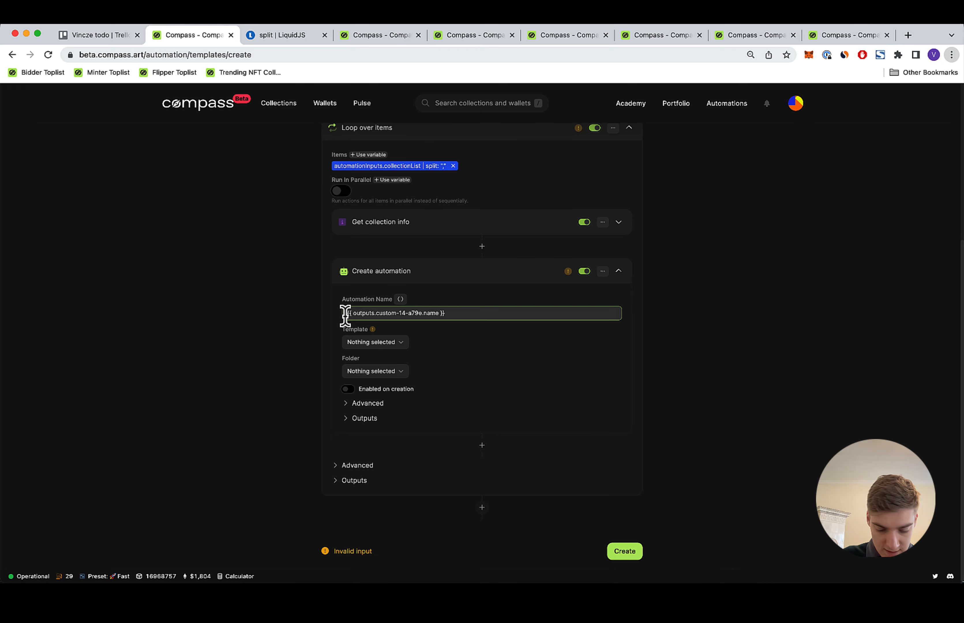
text(Our Bidder)
drag(345, 310, 383, 316)
click(380, 316)
click(503, 313)
drag(503, 313, 385, 314)
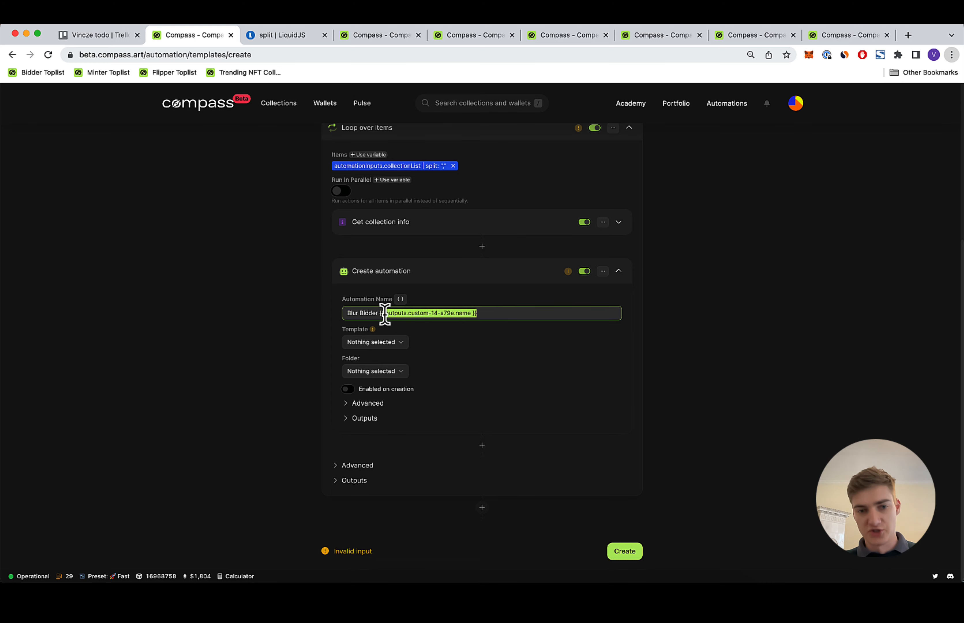
click(430, 313)
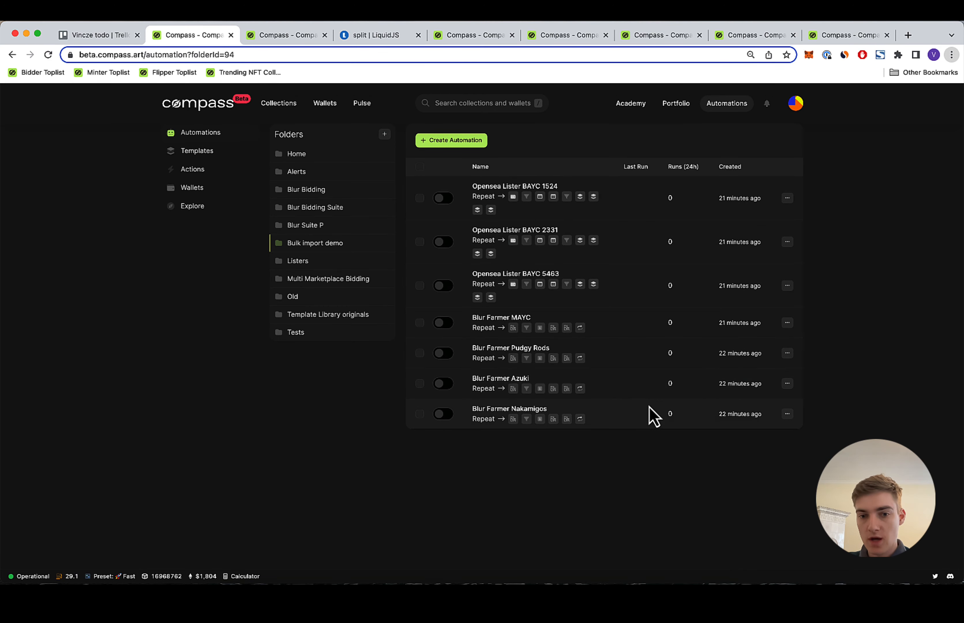
Create a template named "Blur Bidder Template" from the Blur Farmer Nakamigos automation
click(786, 414)
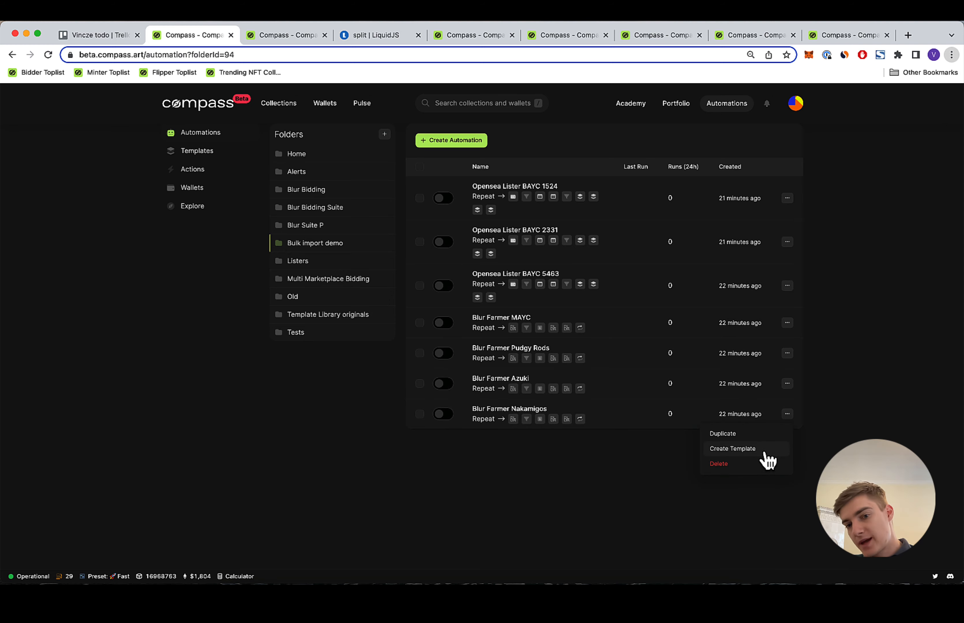
click(732, 448)
text(Blur Bidder Template)
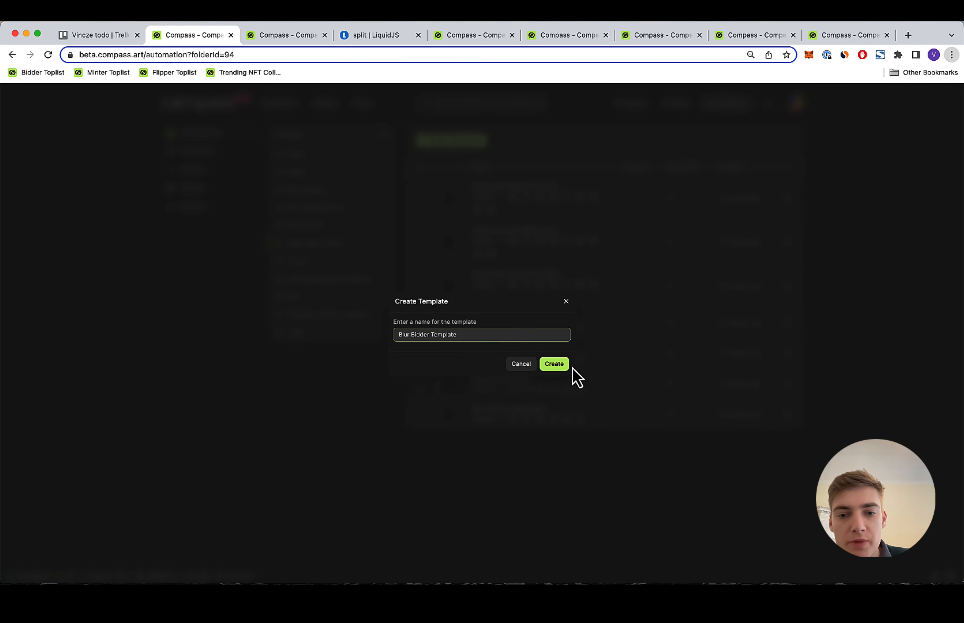
click(554, 364)
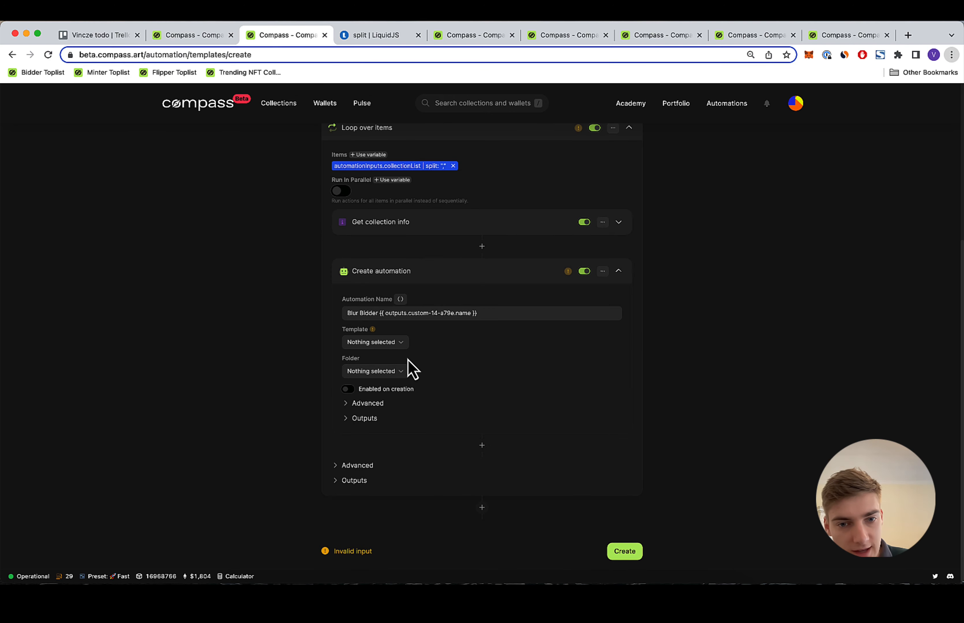
Save the Blur Bidder Importer as a new template and reload its page
click(395, 341)
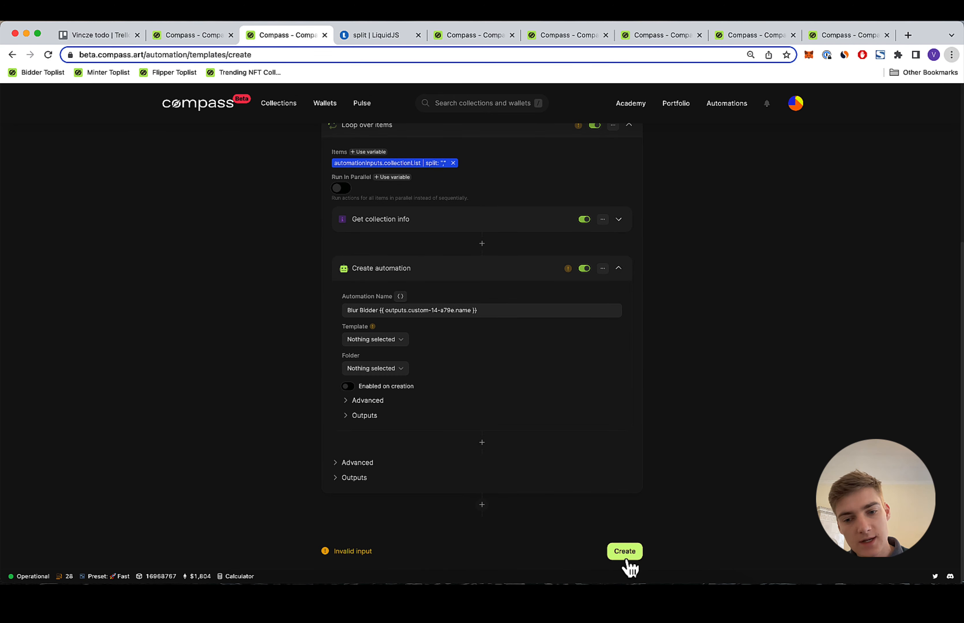
click(625, 558)
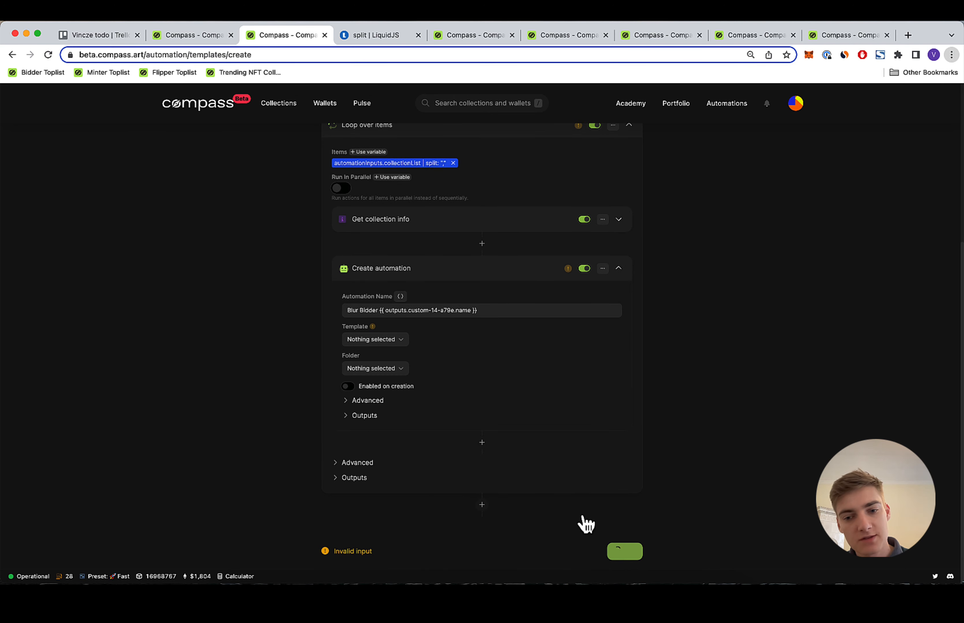
click(51, 57)
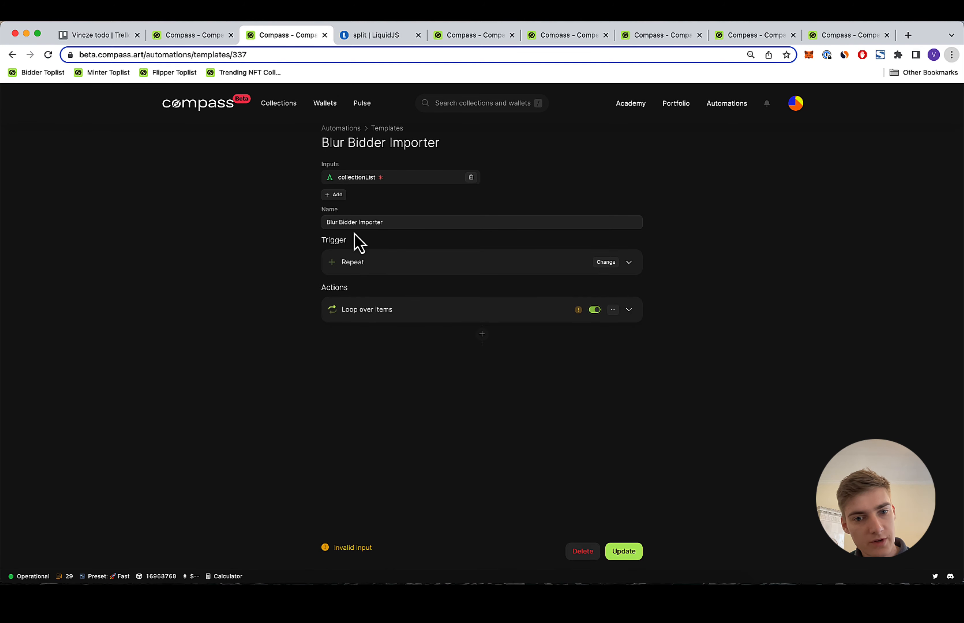
Select Blur Bidder Template as the template for the Create automation action inside the loop
click(394, 309)
scroll(376, 389, down, 1)
click(368, 435)
scroll(380, 397, down, 4)
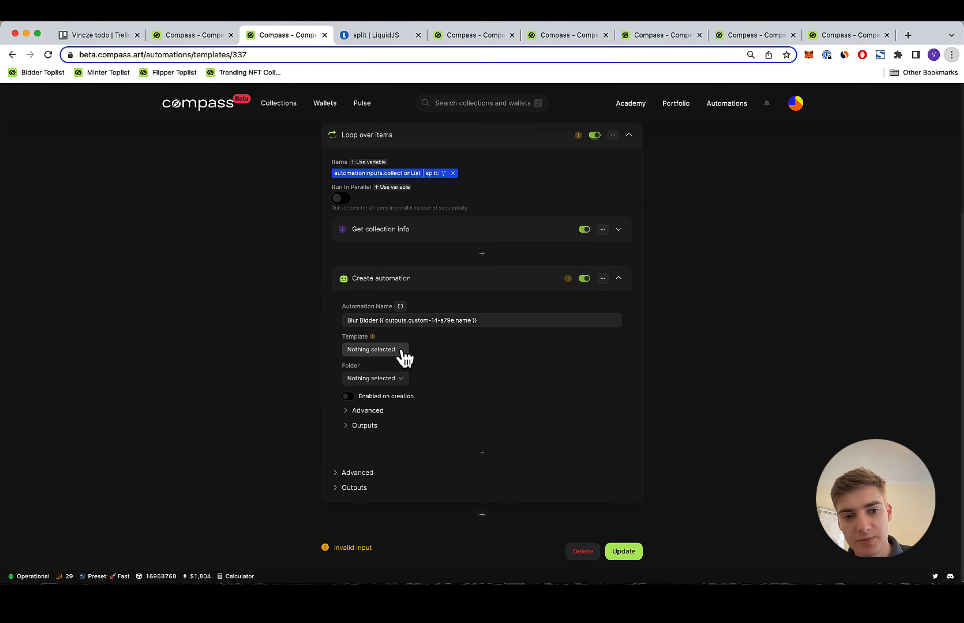
click(402, 352)
click(405, 373)
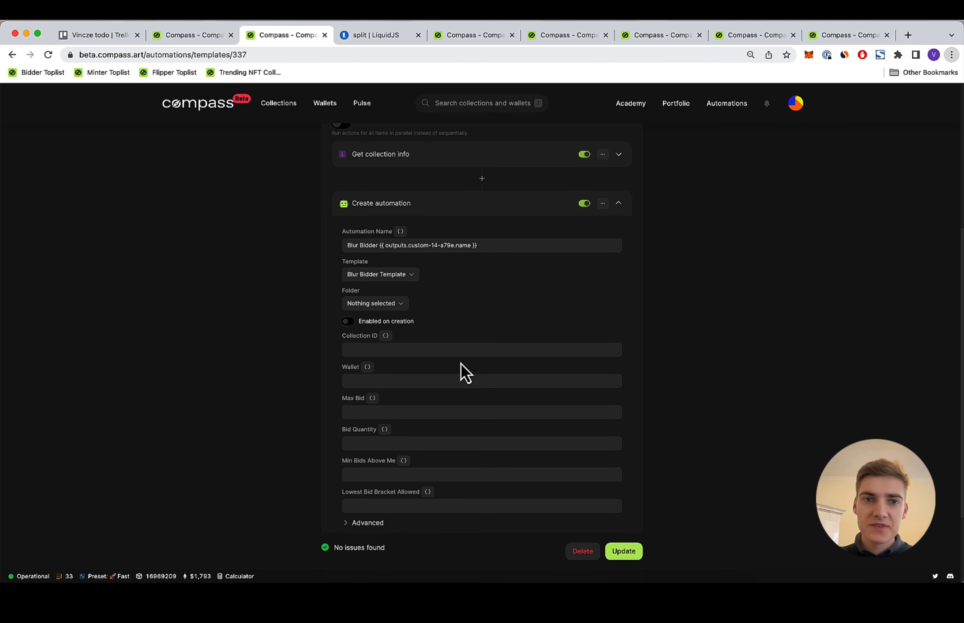
Compare the Create automation action's input fields with the form for creating an automation from Blur Bidder Template
scroll(431, 379, down, 2)
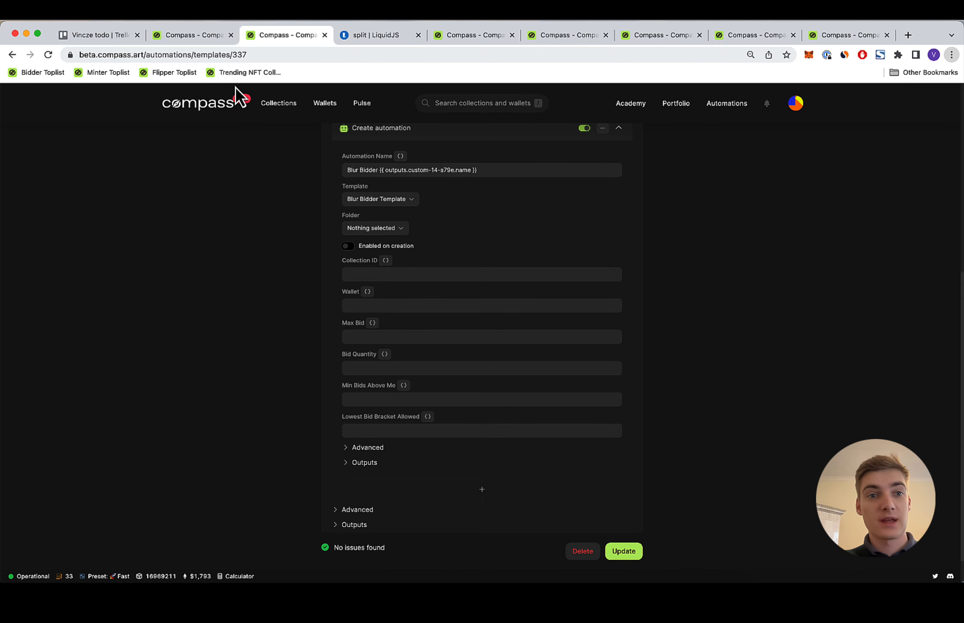
click(211, 36)
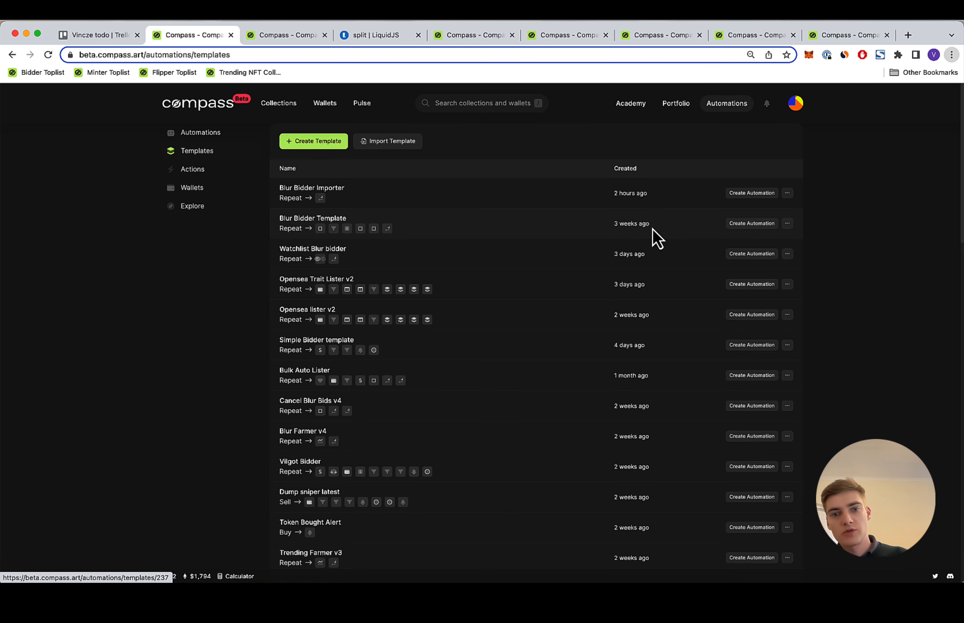
click(757, 226)
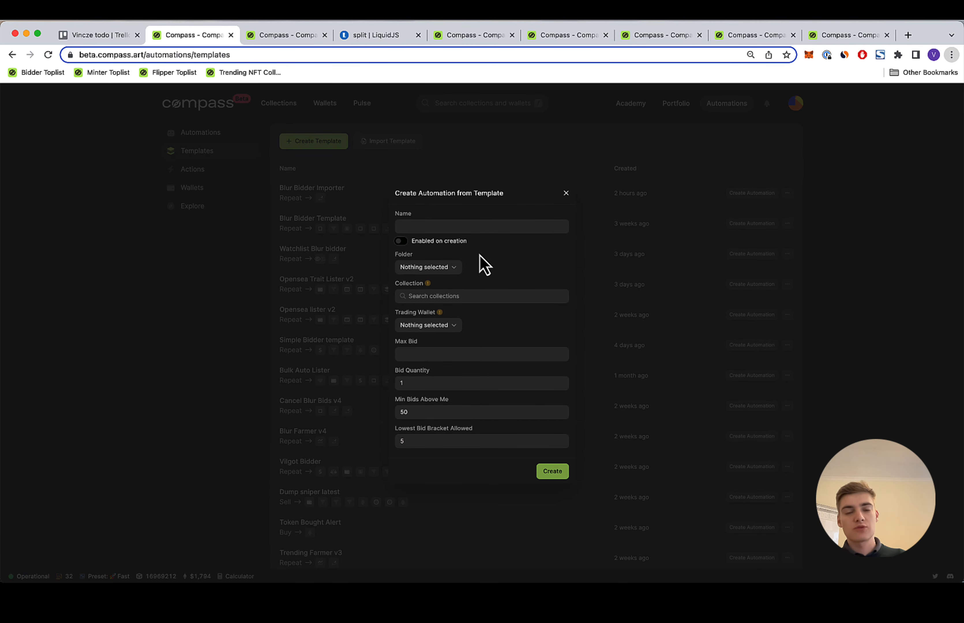
click(543, 225)
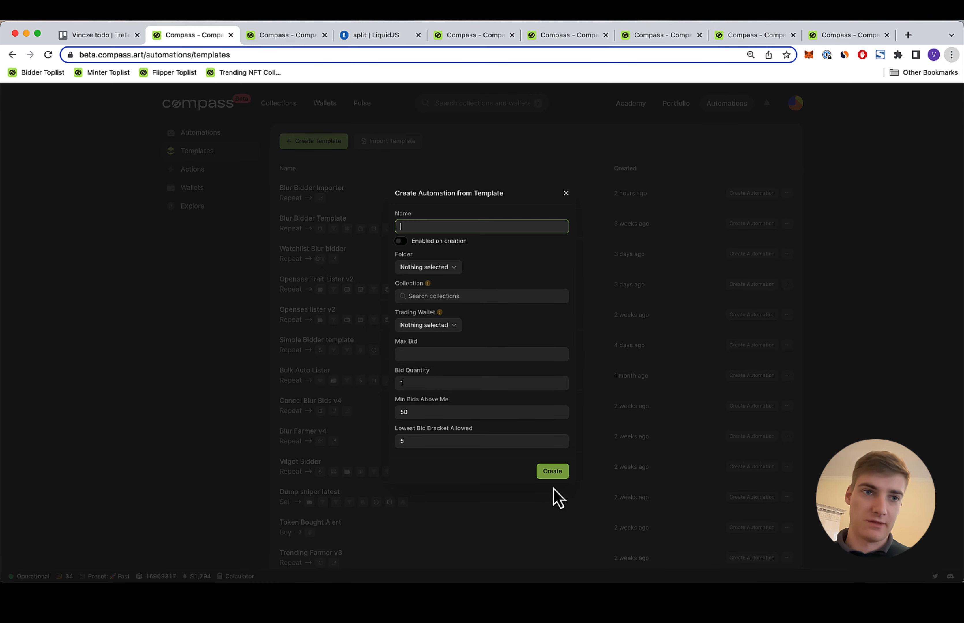
key(ctrl+Tab)
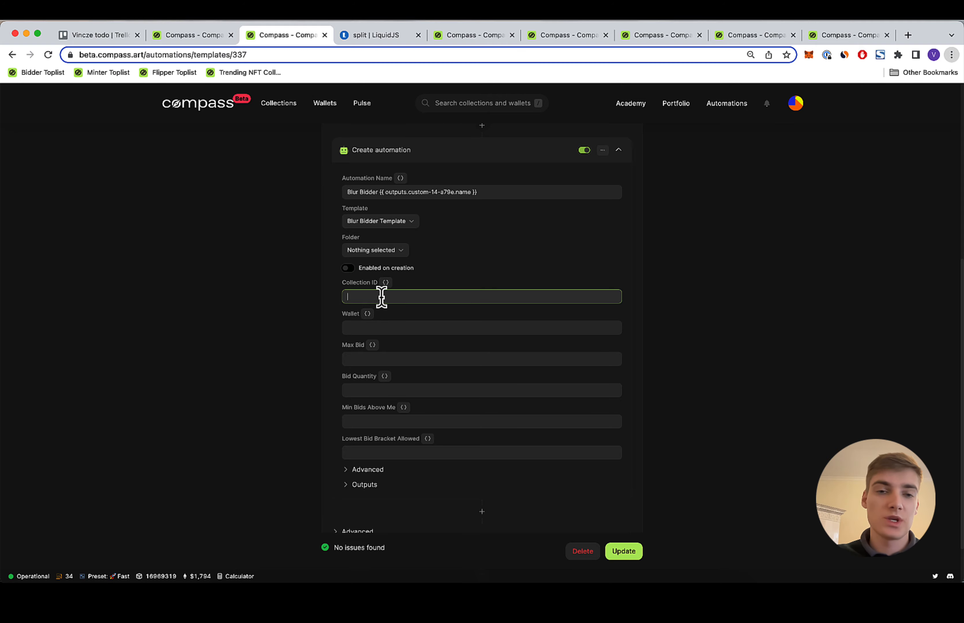
Set the Collection ID of the Create automation action to the loop's Item variable
scroll(382, 297, up, 2)
scroll(423, 254, up, 5)
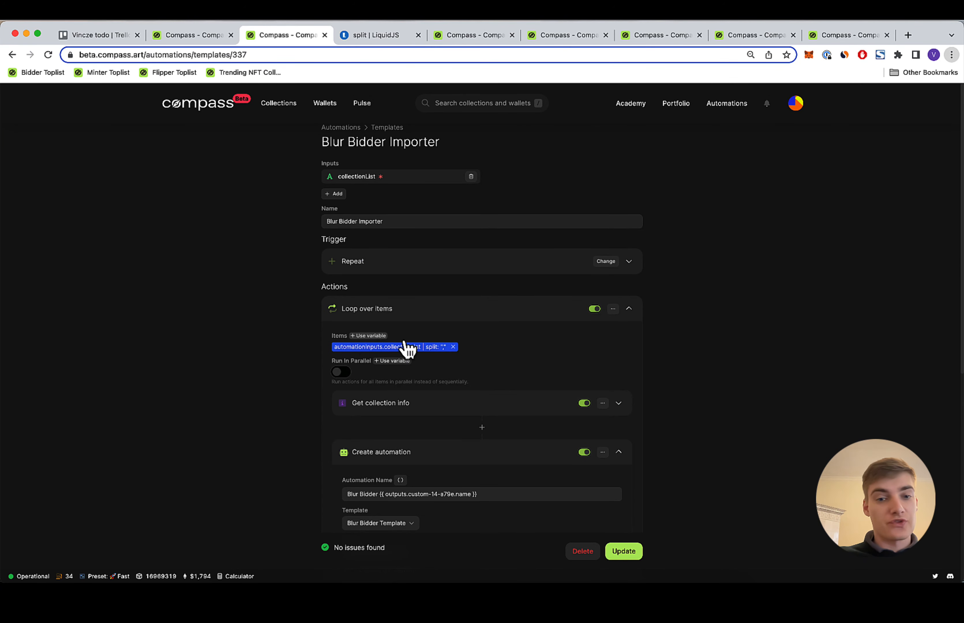
scroll(389, 356, down, 5)
click(387, 399)
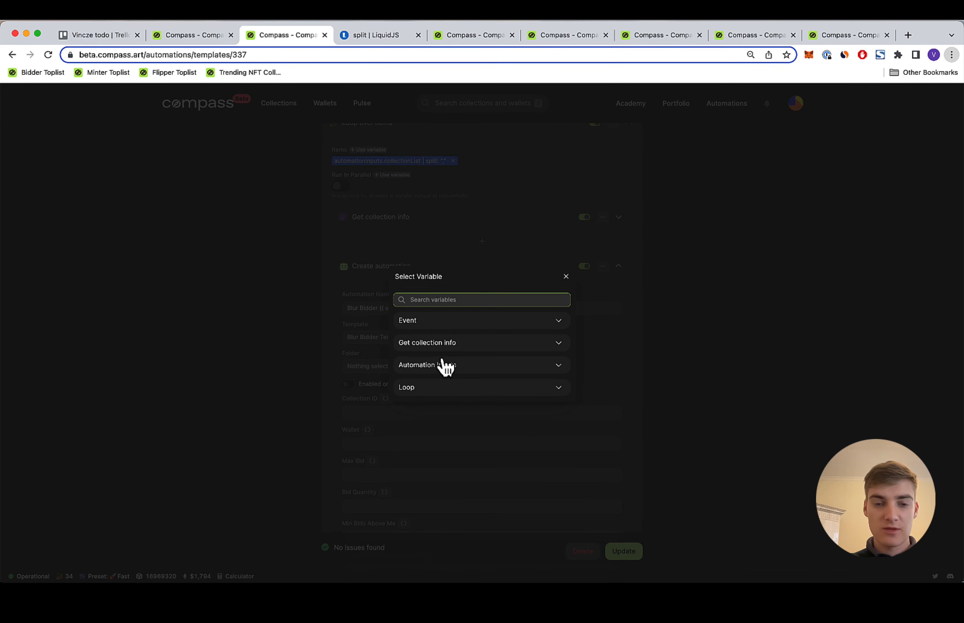
click(466, 388)
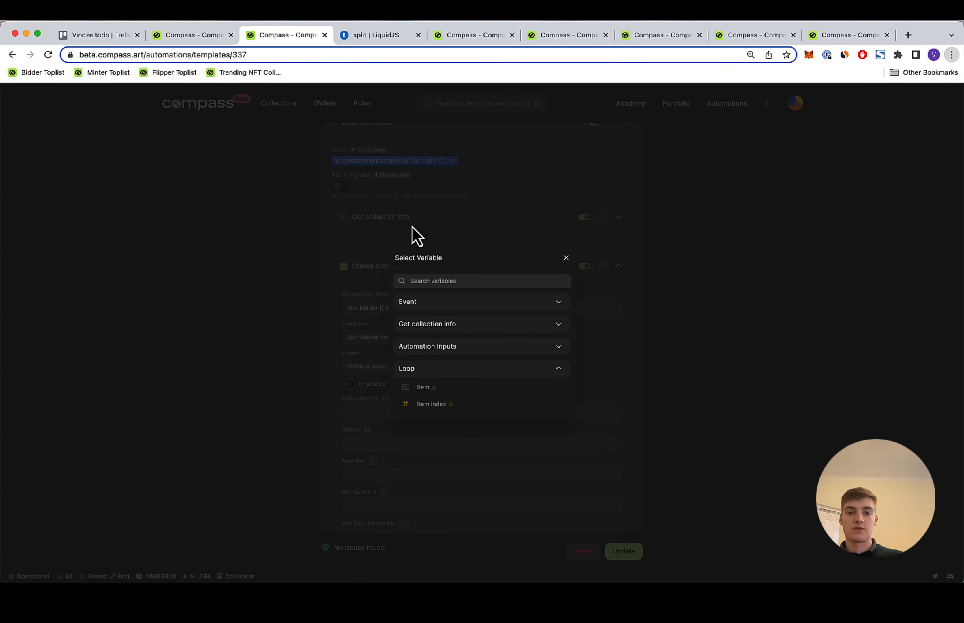
click(421, 387)
scroll(439, 396, down, 3)
scroll(392, 428, down, 1)
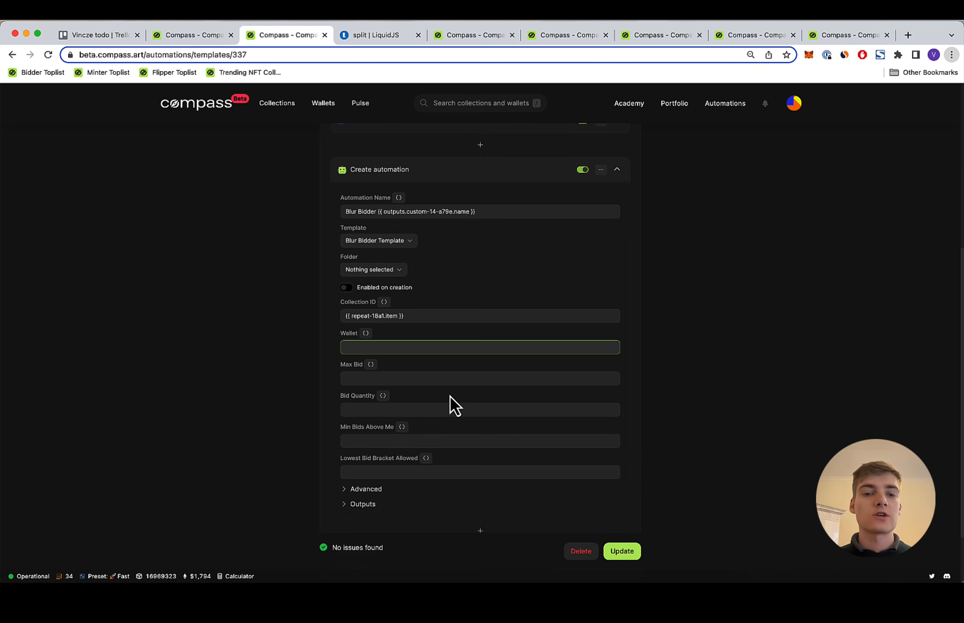
scroll(457, 403, up, 7)
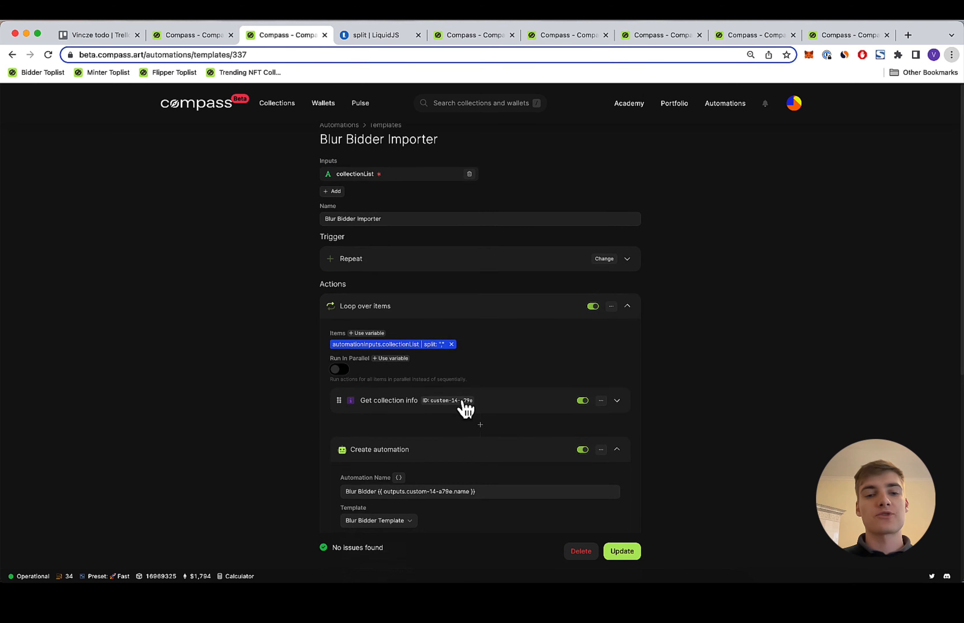
scroll(486, 397, down, 1)
scroll(471, 389, down, 1)
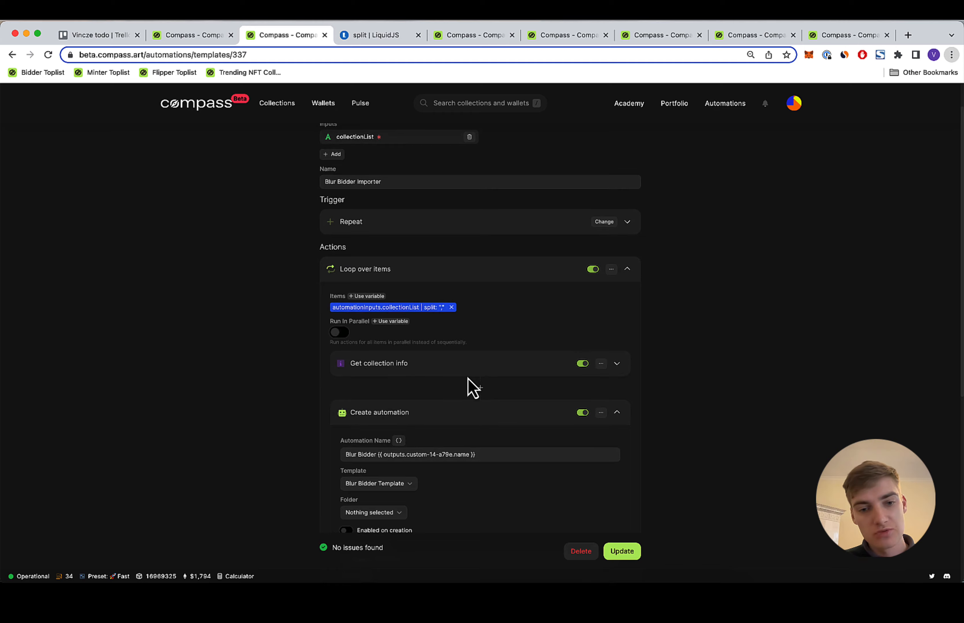
scroll(470, 442, down, 8)
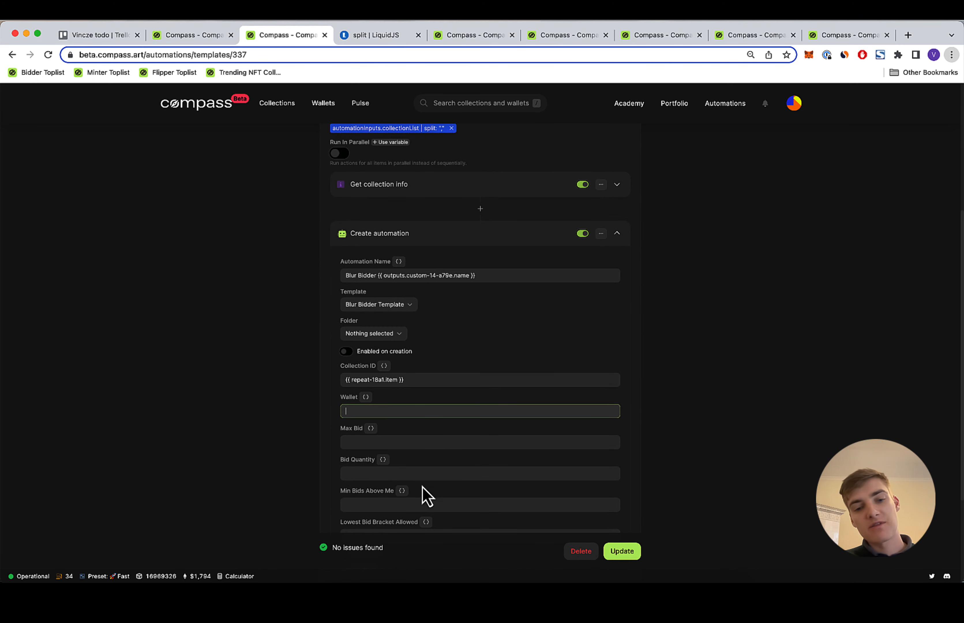
Add required trading wallet, maxBid, bidQuantity, minBidsAboveMe and lowestBidBracketAllowed inputs to Blur Bidder Importer, matching the inputs of Blur Bidder Template
scroll(424, 465, up, 9)
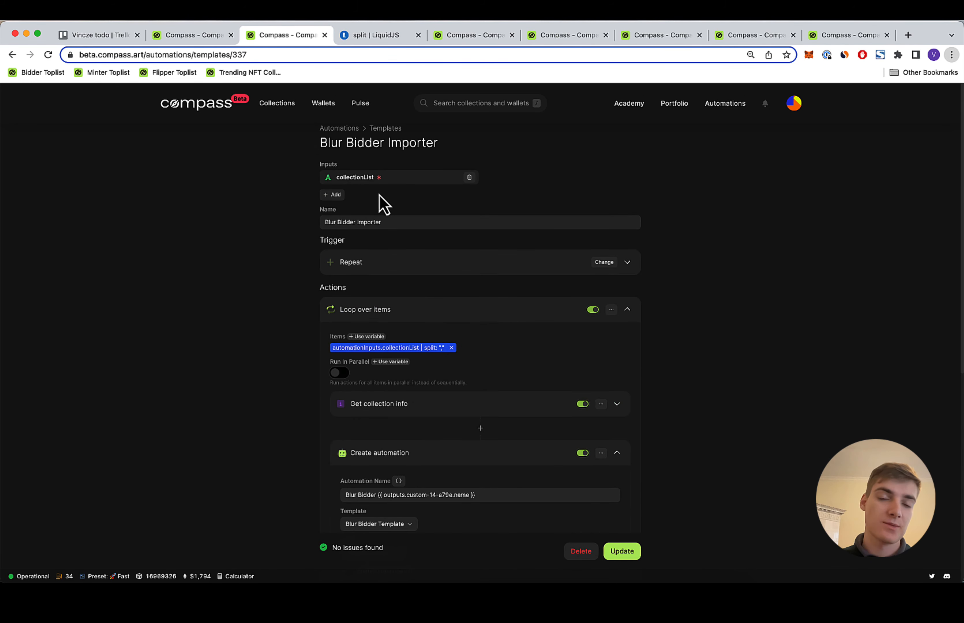
scroll(502, 357, down, 8)
scroll(421, 328, up, 9)
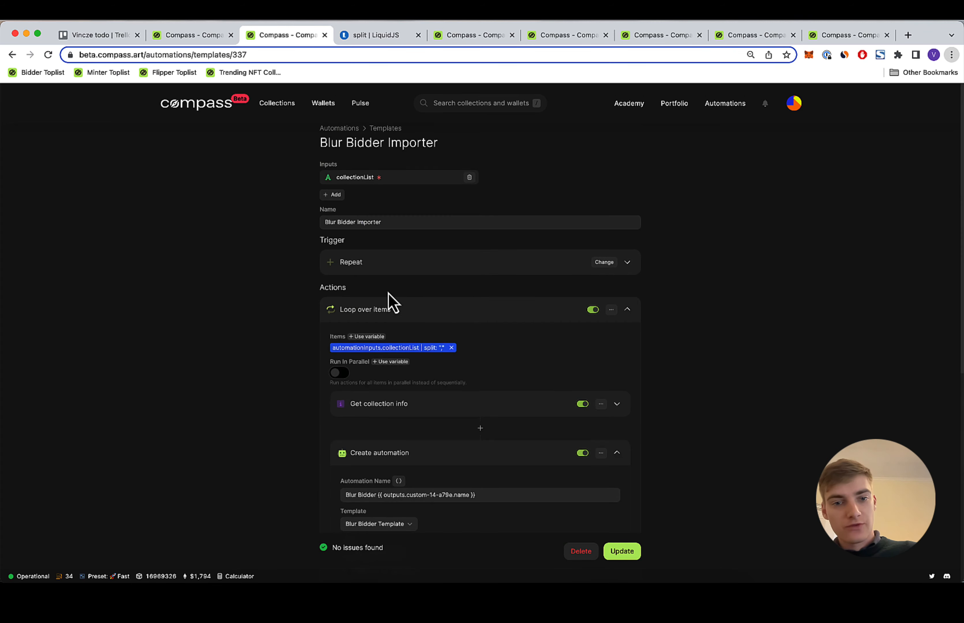
click(336, 195)
click(195, 36)
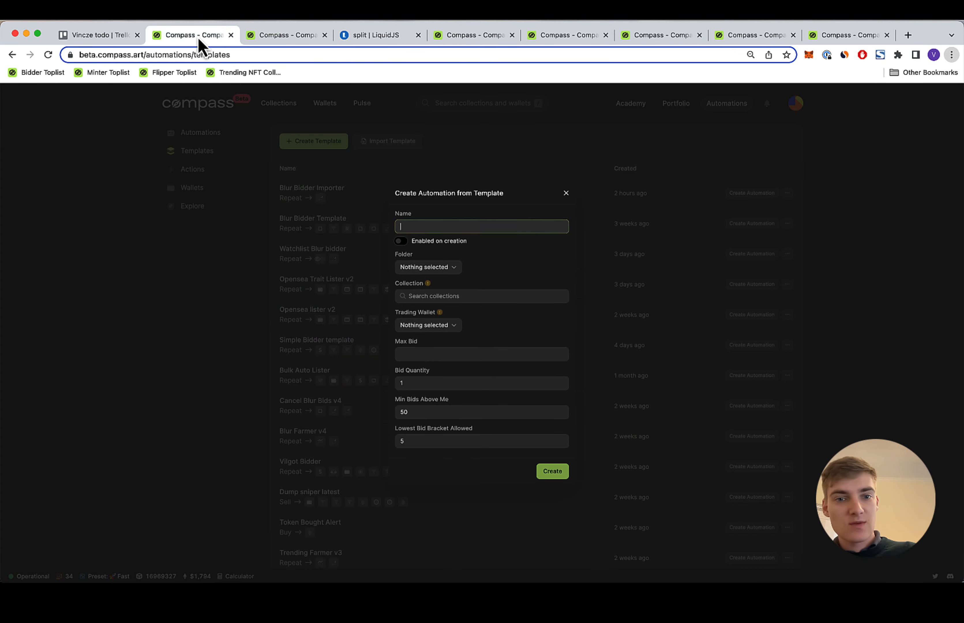
click(283, 242)
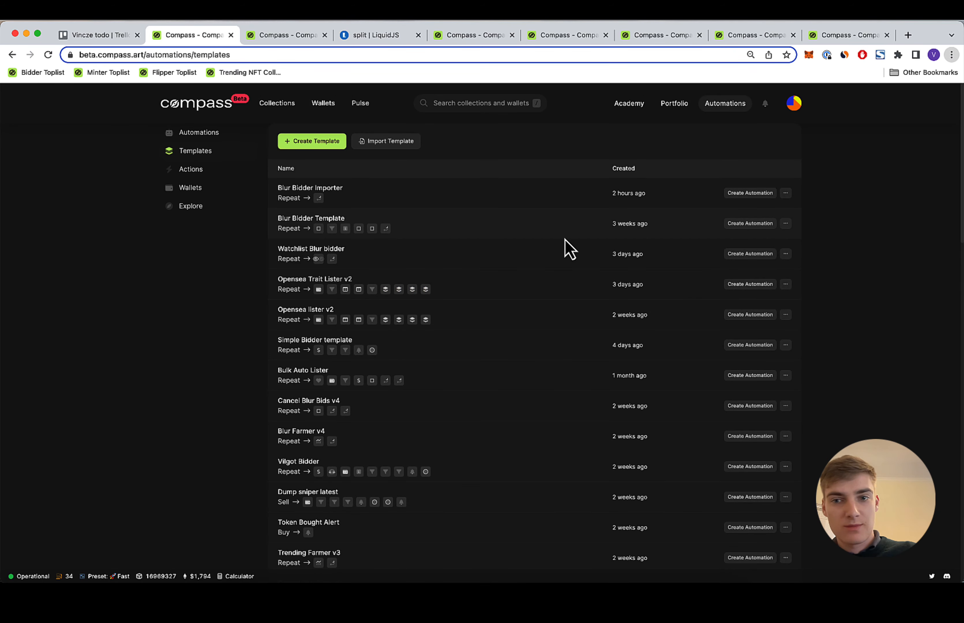
click(362, 237)
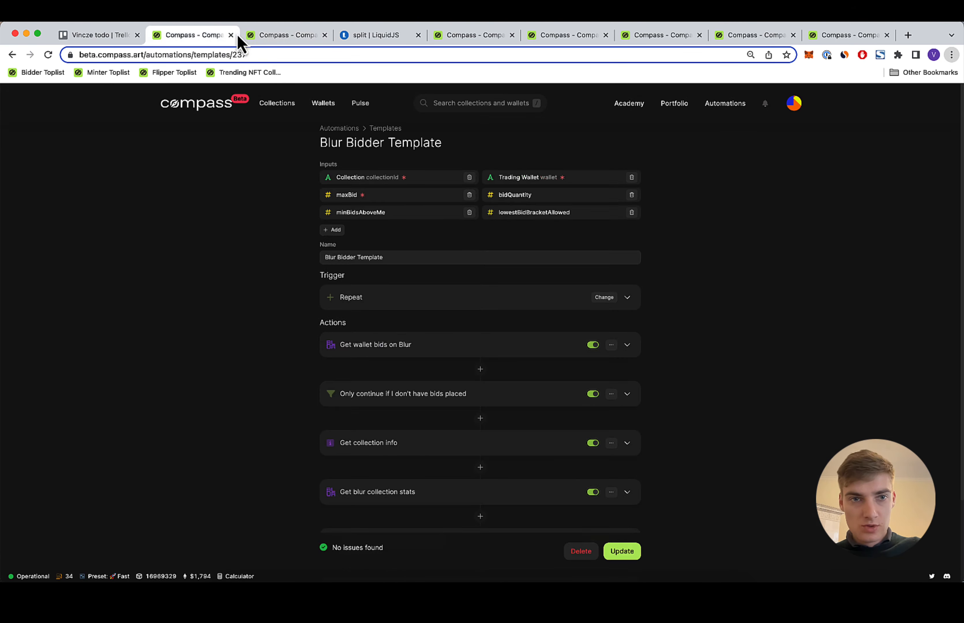
click(279, 34)
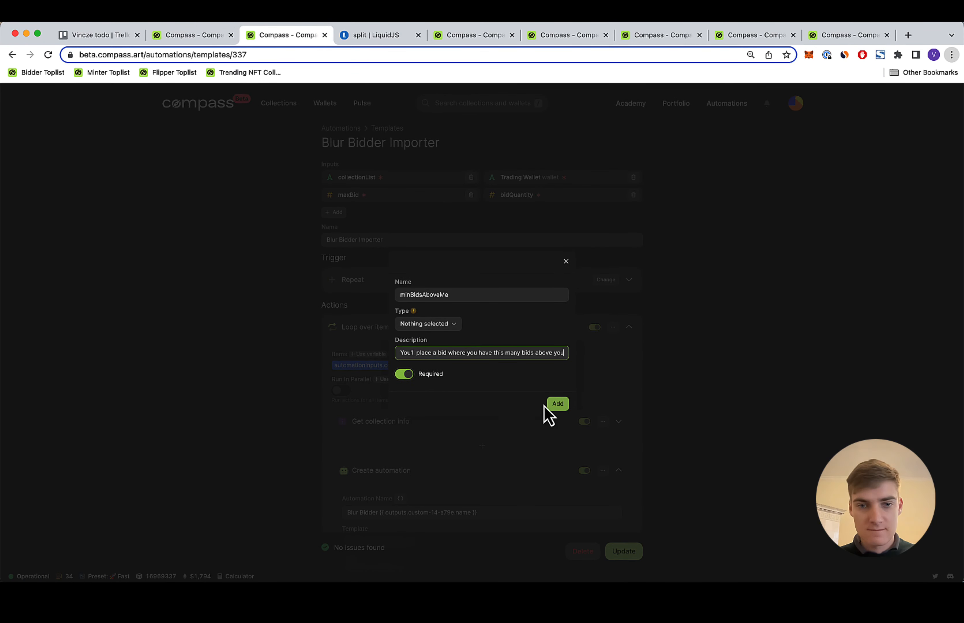
click(557, 403)
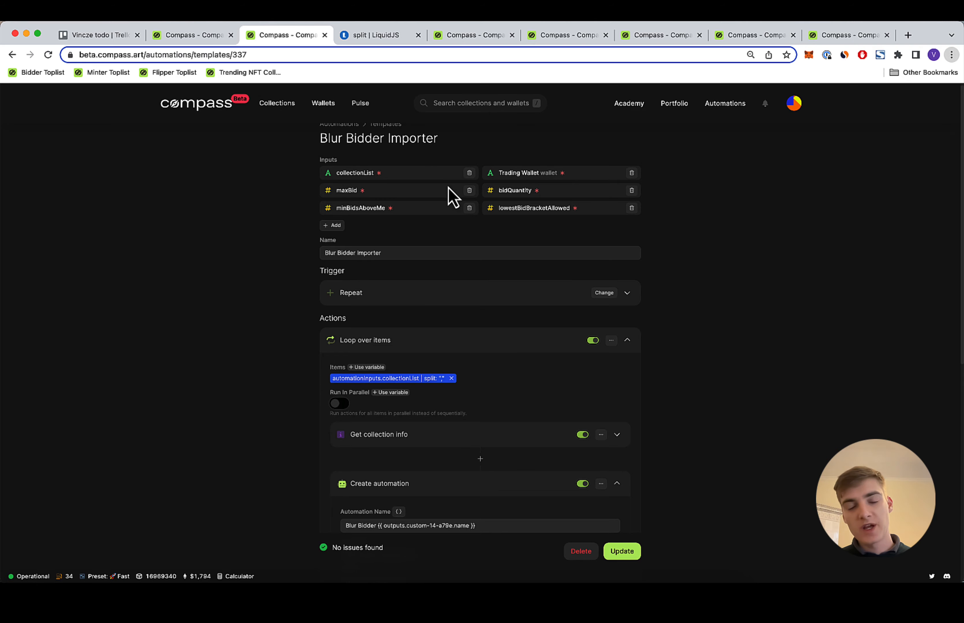
Set the Wallet of the Create automation action to the wallet variable from the automation inputs
scroll(480, 288, down, 3)
scroll(478, 289, down, 7)
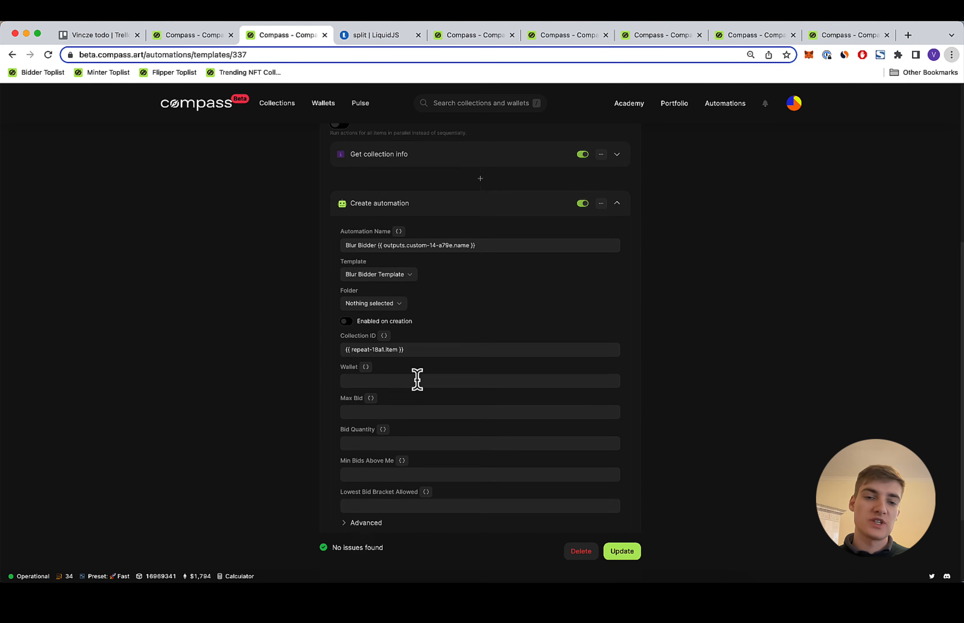
click(369, 378)
click(366, 365)
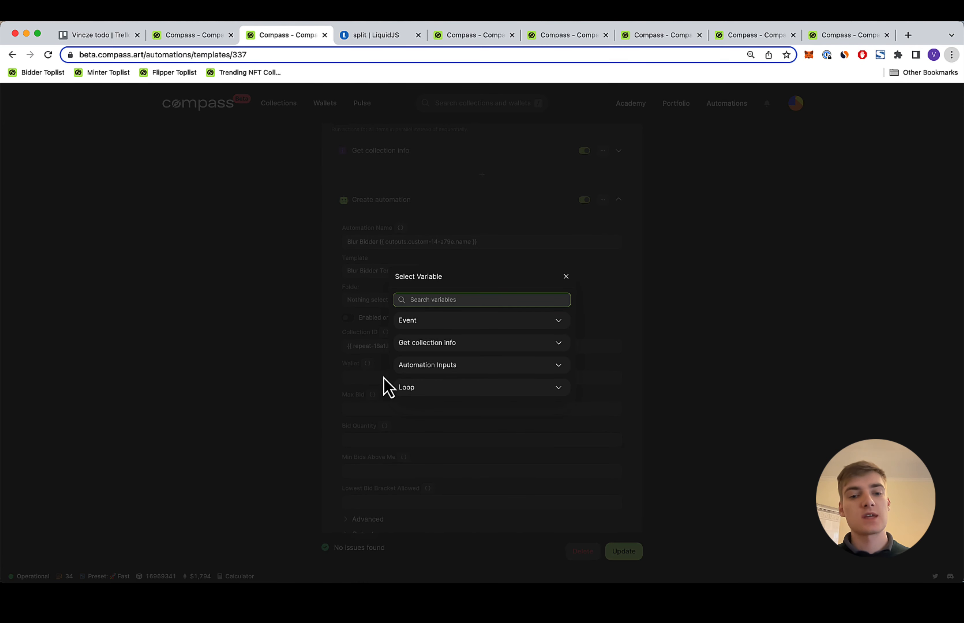
click(377, 375)
scroll(388, 370, up, 10)
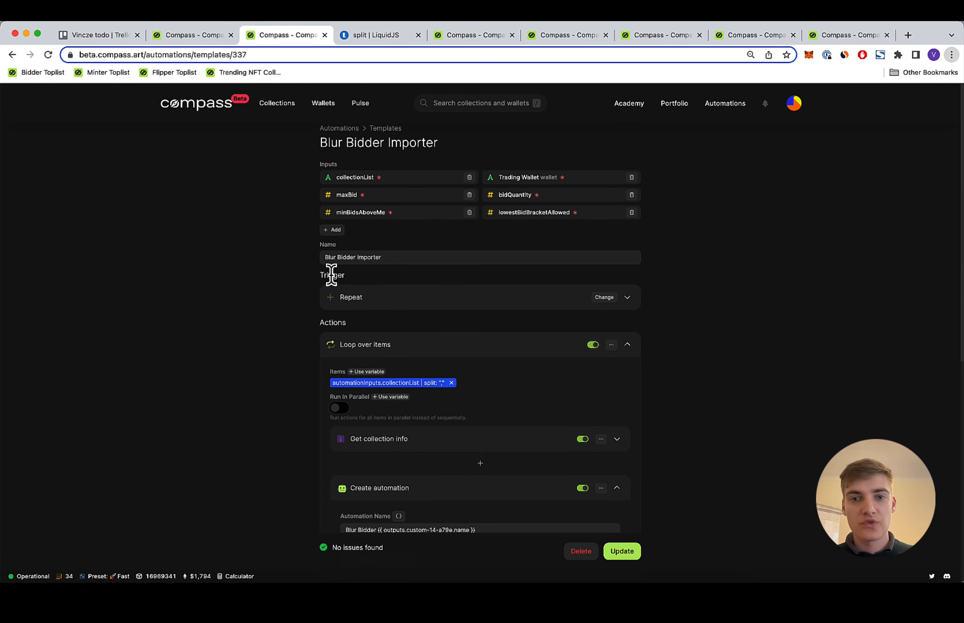
scroll(423, 408, down, 10)
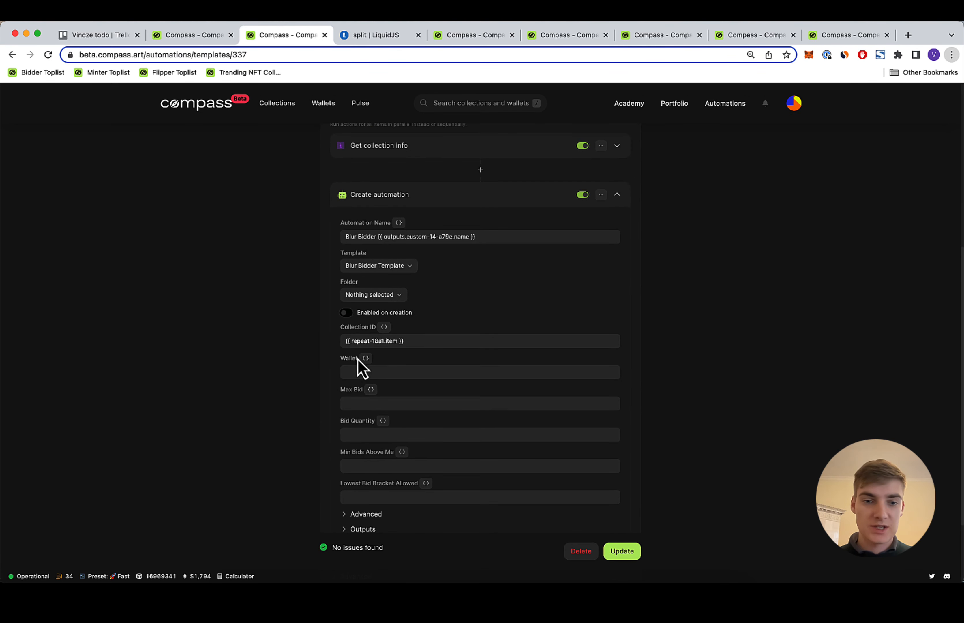
click(365, 361)
click(442, 365)
click(449, 341)
Fill Max Bid, Bid Quantity, Min Bids Above Me and Lowest Bid Bracket Allowed with the automation input variables of the same names
click(372, 390)
click(450, 364)
click(480, 386)
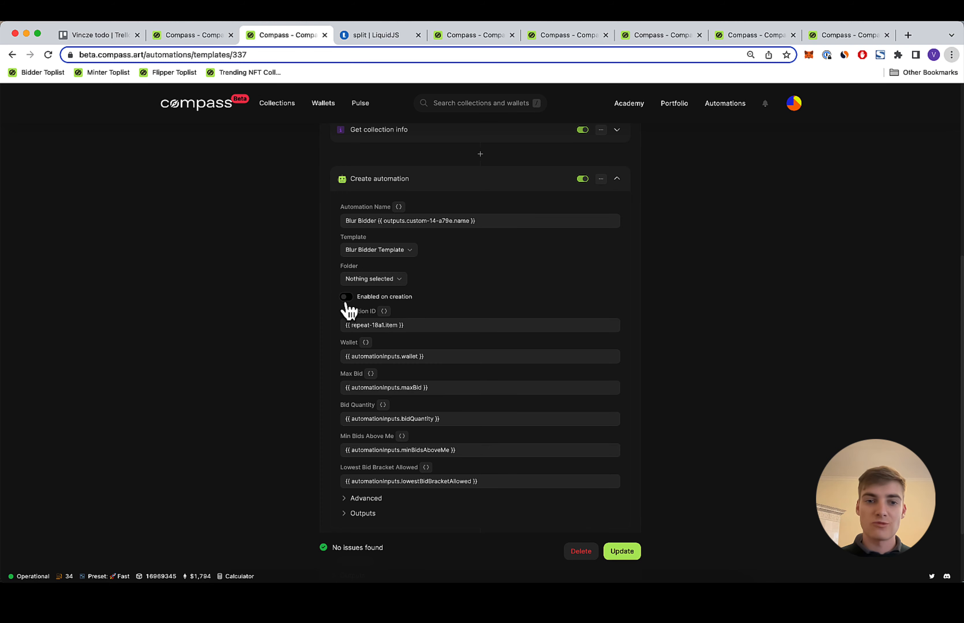
Check the completed Create automation fields and save the changes to the Blur Bidder Importer template
scroll(493, 306, down, 4)
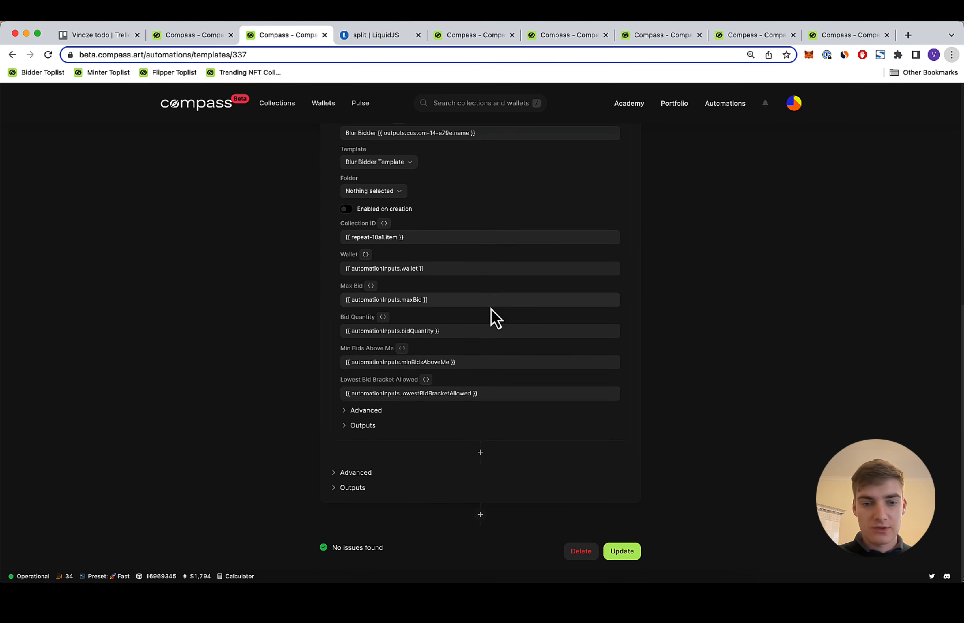
scroll(469, 325, up, 20)
click(623, 552)
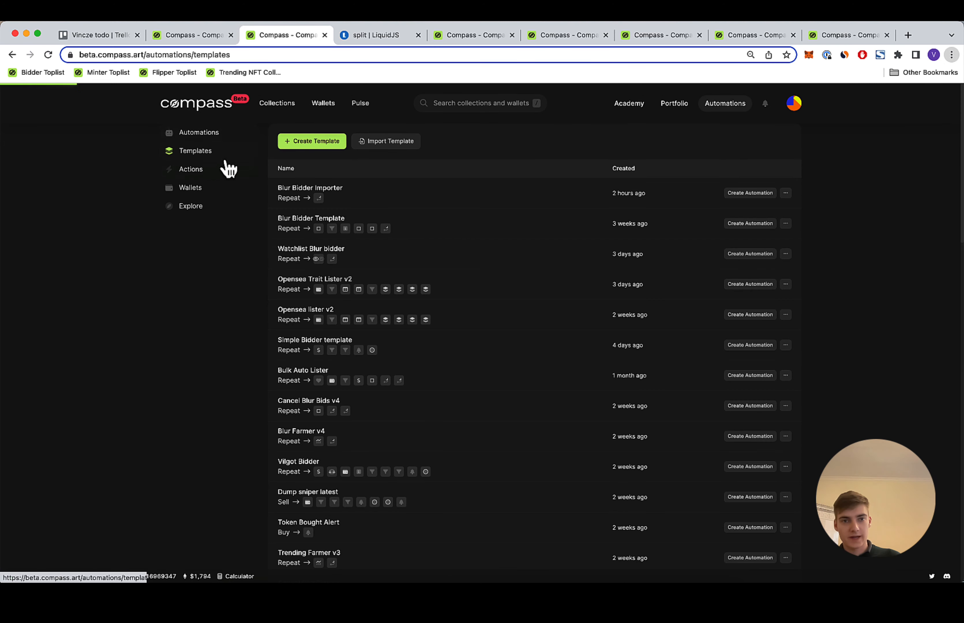
Start an automation from the Blur Bidder Importer template, named Blur Bidder importer, in the Home folder, with the collection addresses copied from Notes
click(210, 133)
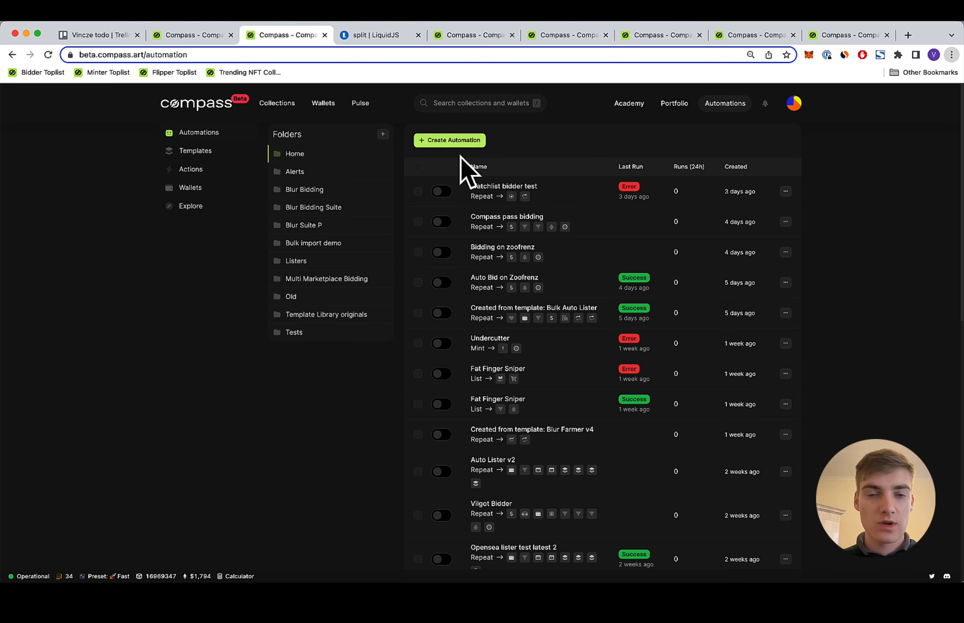
click(193, 153)
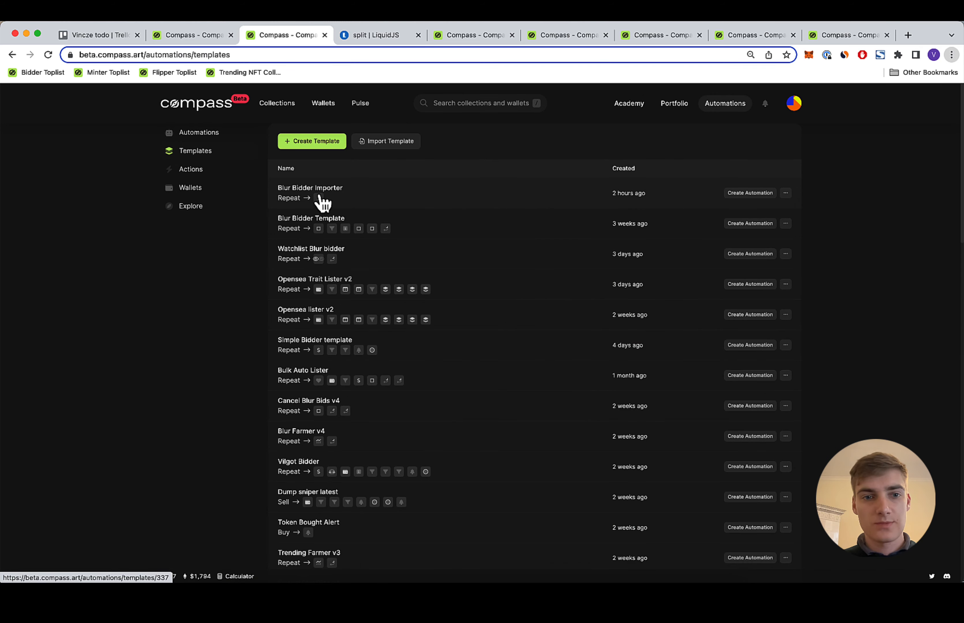
click(752, 194)
click(520, 197)
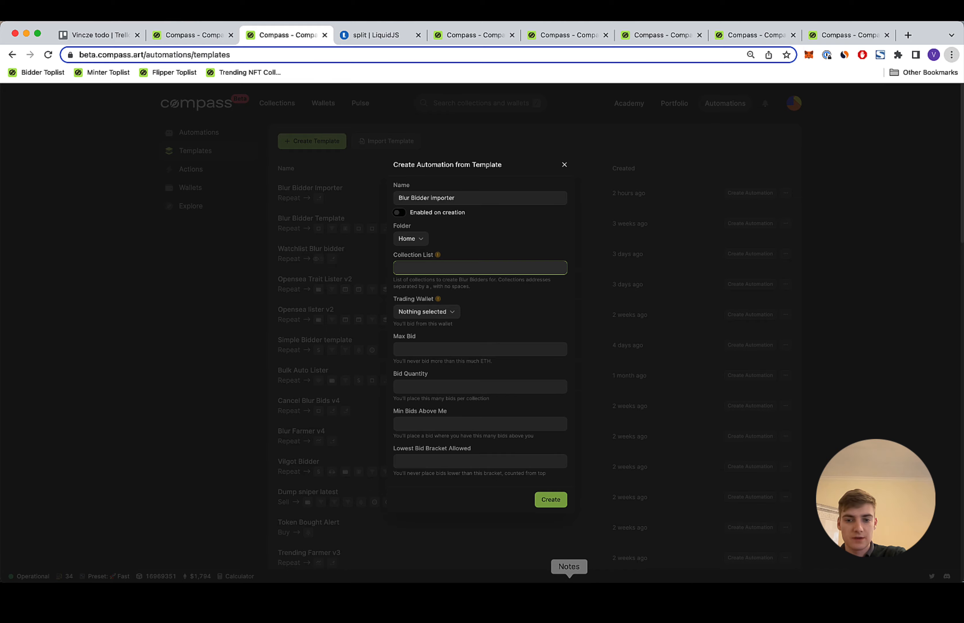
click(566, 574)
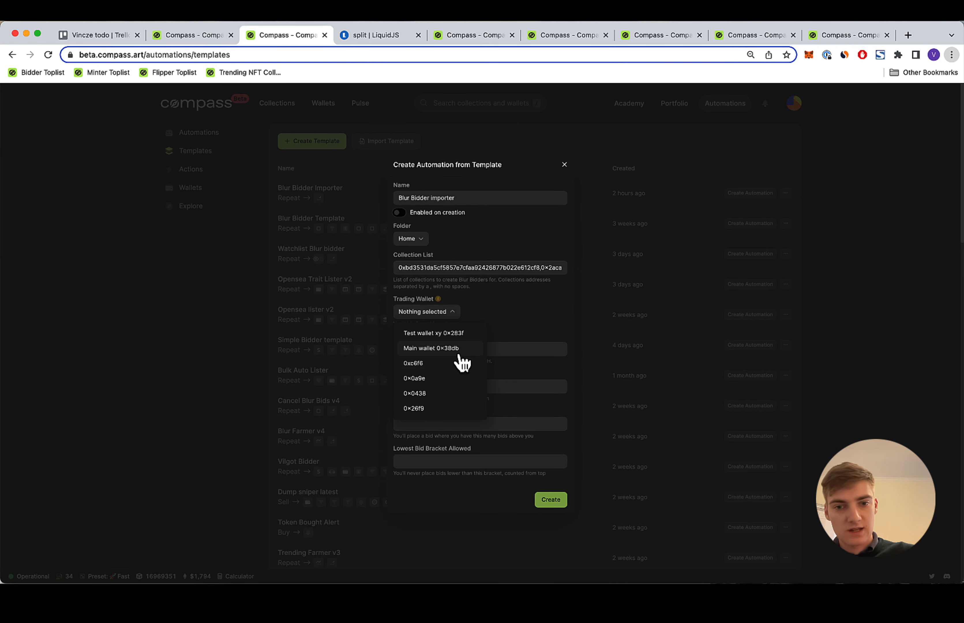
Choose the main wallet, set Max Bid 0.005, Bid Quantity 1, Min Bids Above Me 200 and Lowest Bid Bracket Allowed 3, and create the automation
click(458, 351)
click(437, 350)
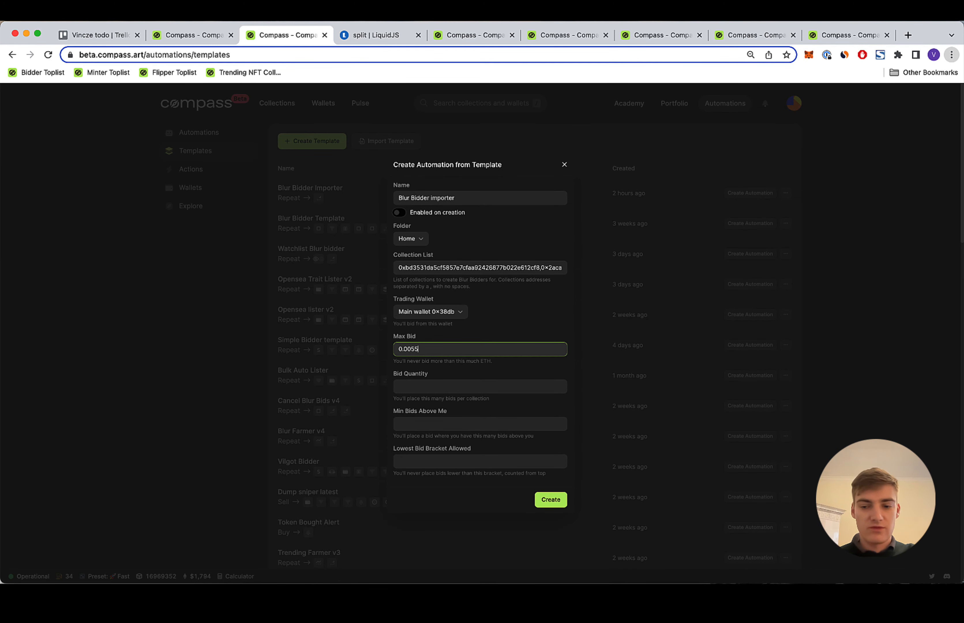
click(452, 385)
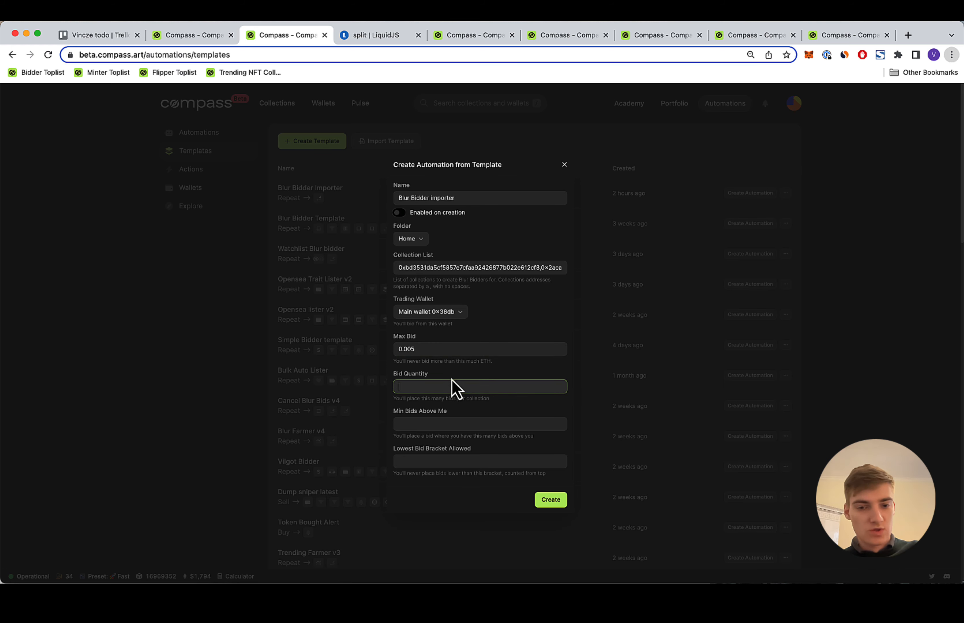
click(447, 425)
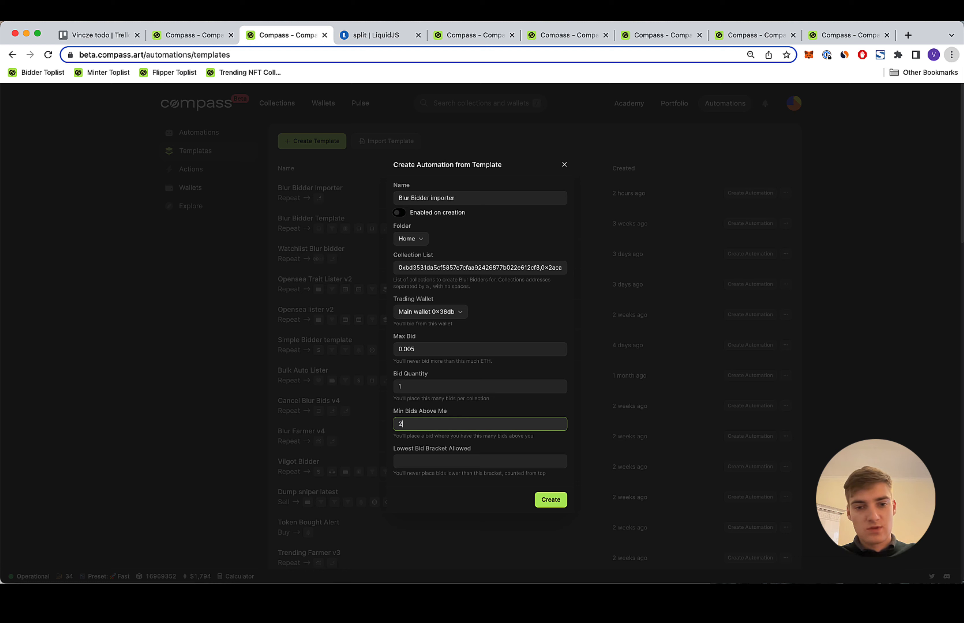
click(474, 462)
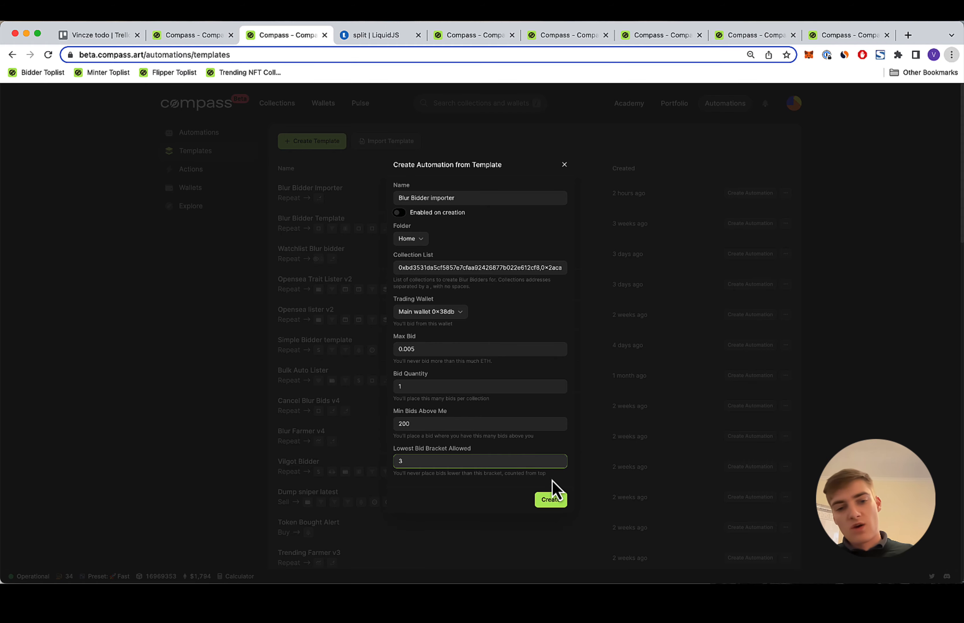
click(548, 500)
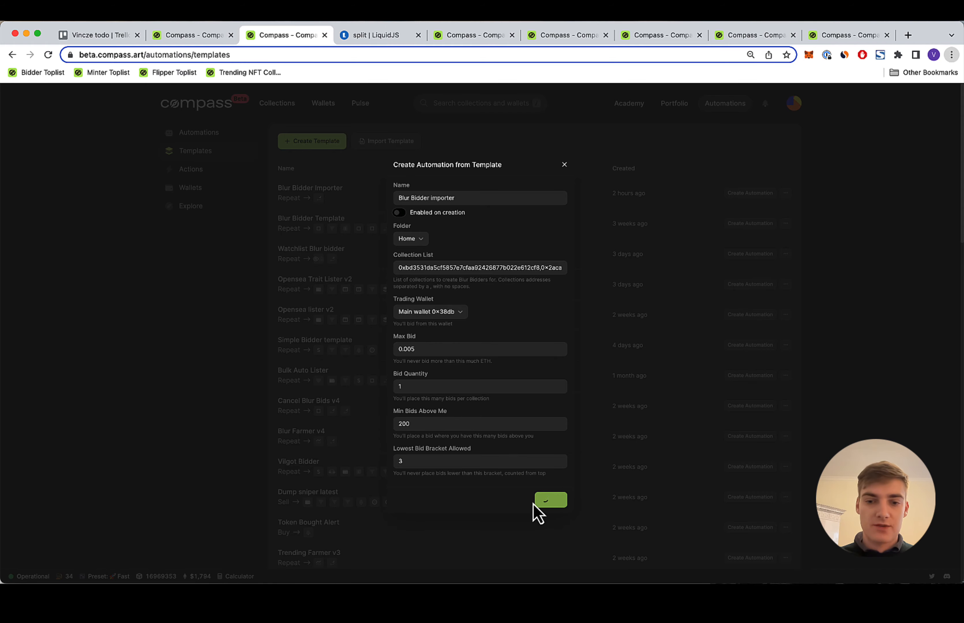
Run the Blur Bidder importer automation from the automations list and reload the list
click(208, 138)
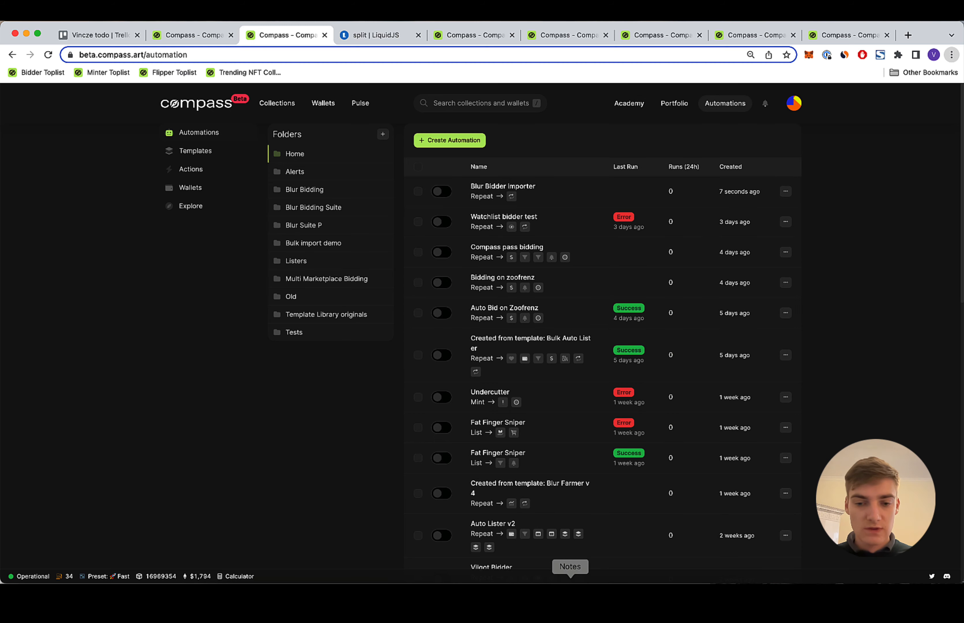
click(569, 579)
drag(13, 193, 513, 193)
click(805, 218)
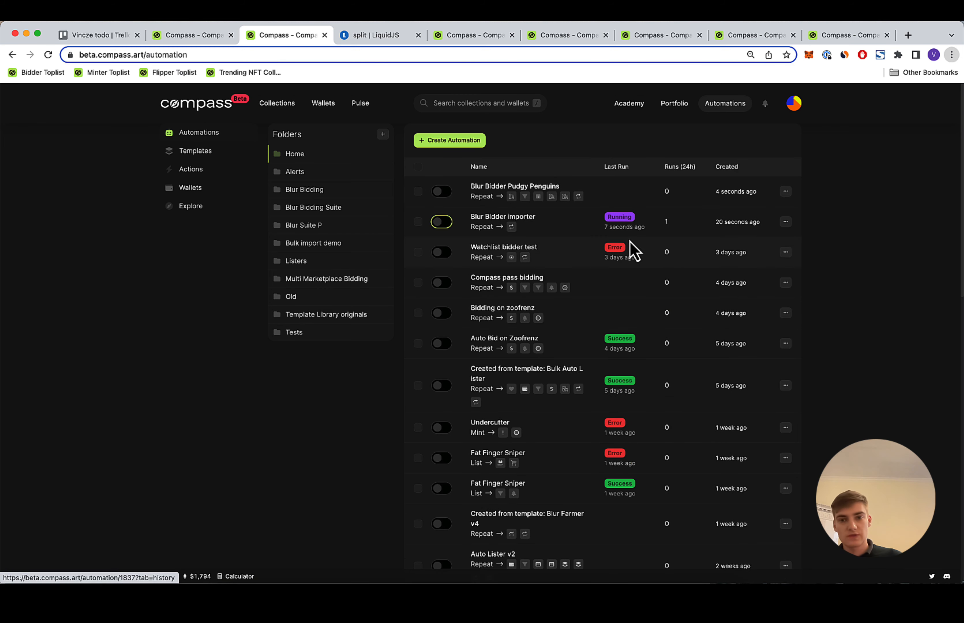
click(48, 54)
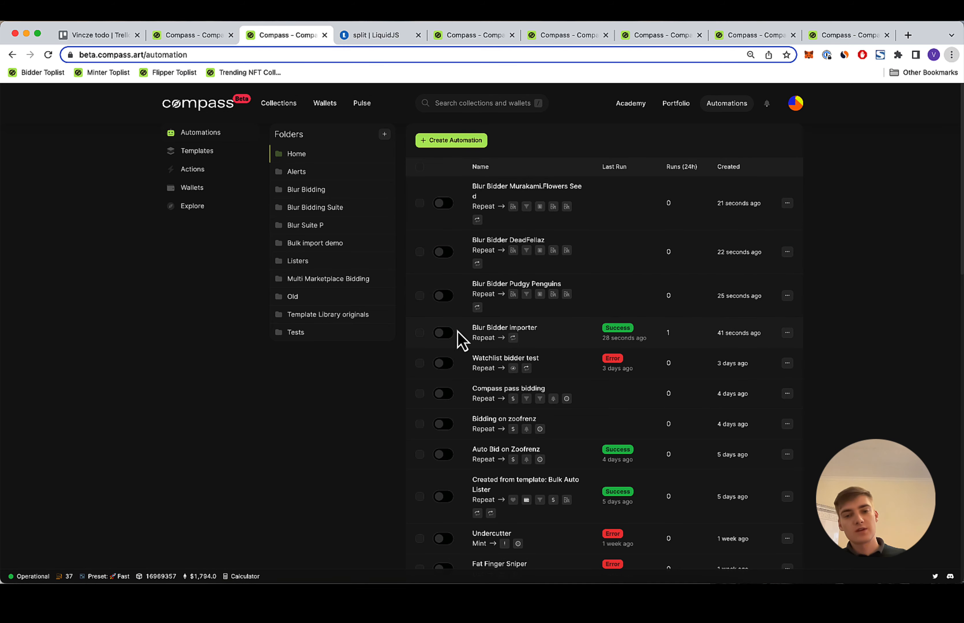
Review the inputs and actions of the generated Blur Bidder Pudgy Penguins automation and return to the automations list
click(501, 289)
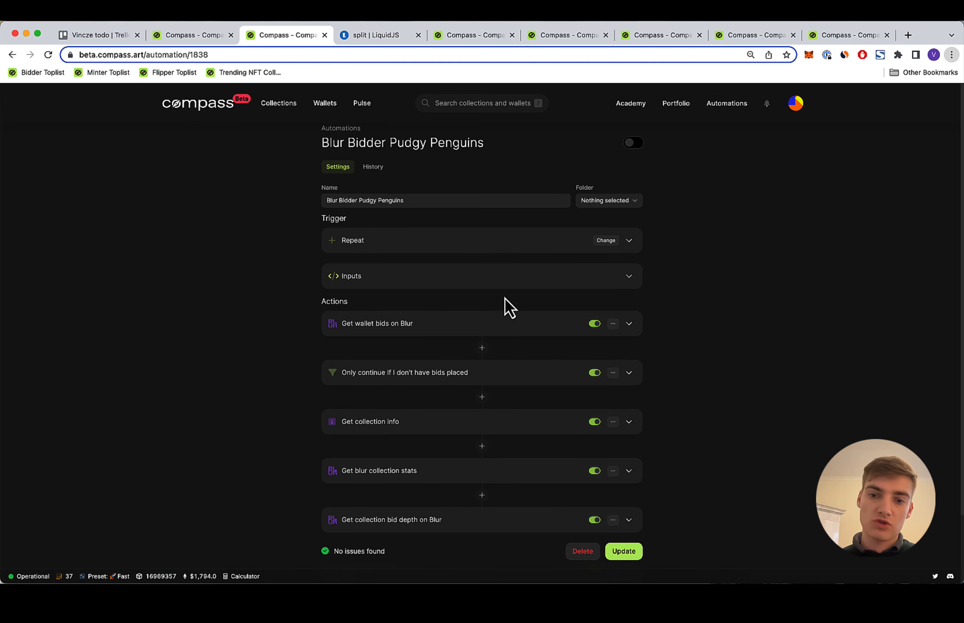
scroll(510, 316, down, 3)
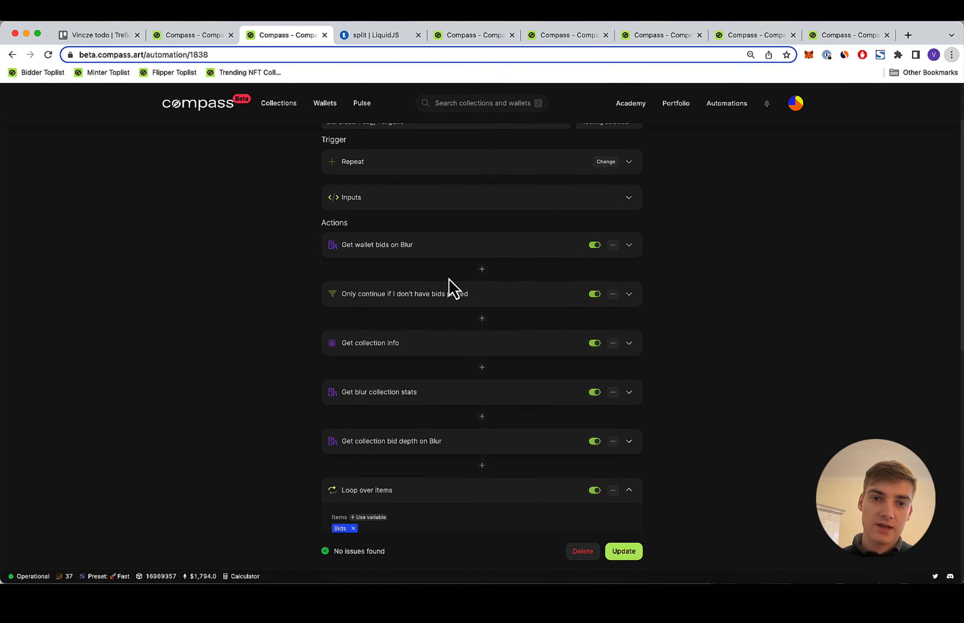
scroll(447, 286, up, 3)
click(398, 276)
scroll(437, 293, down, 1)
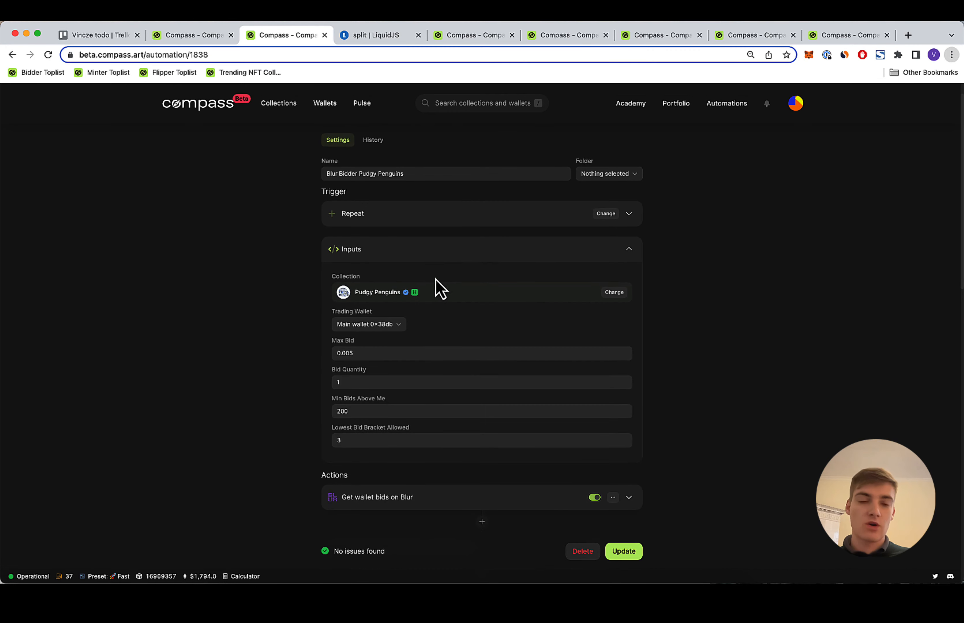
click(460, 256)
scroll(477, 393, down, 10)
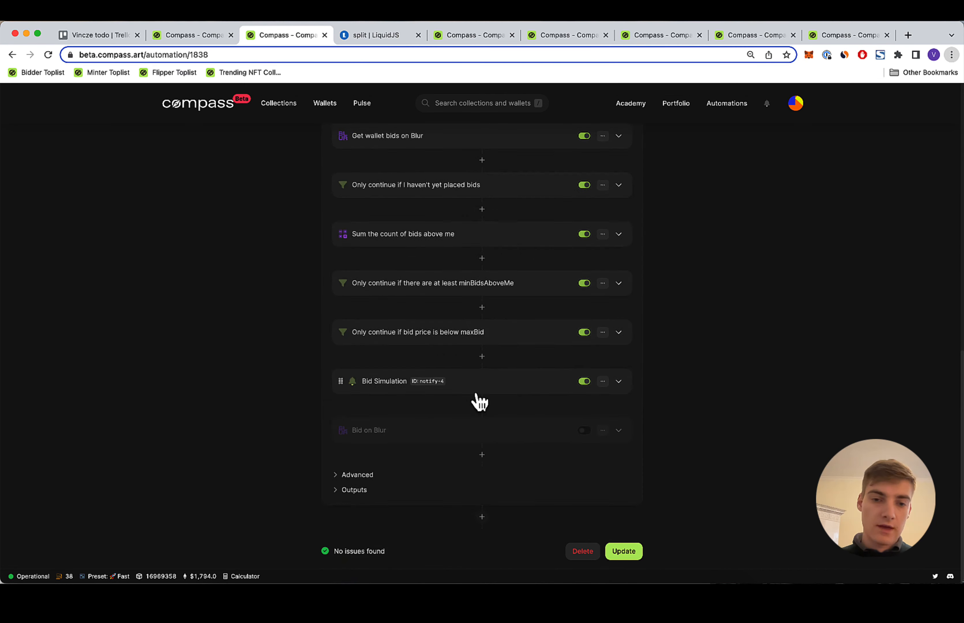
scroll(477, 393, up, 10)
click(350, 131)
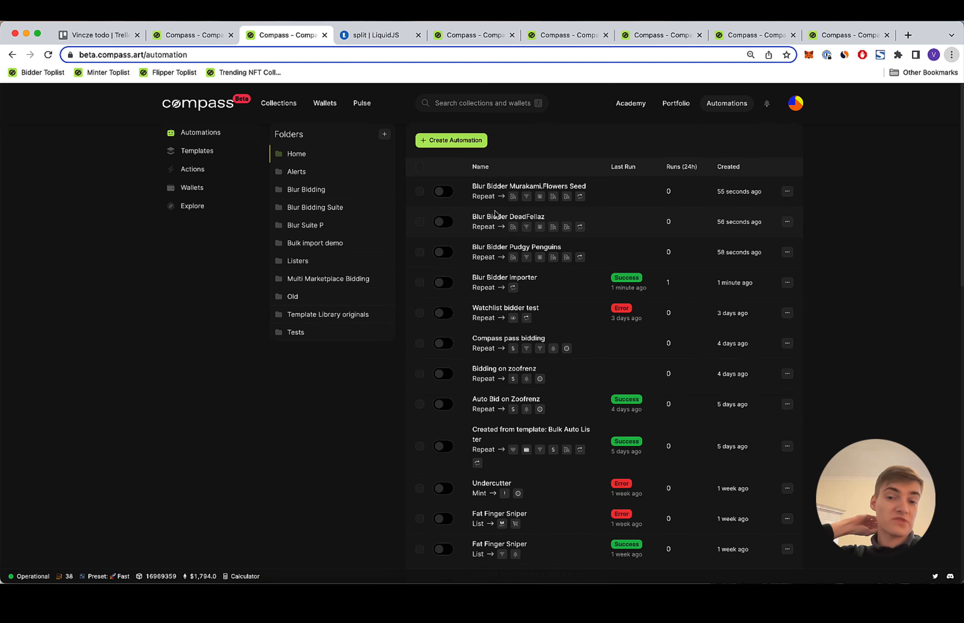
In the Blur Bidder importer automation, replace the Collection List with comma-separated addresses of CLONE X, Moonbirds and Mutant Ape Yacht Club from the Bluechip collections watchlist
click(501, 282)
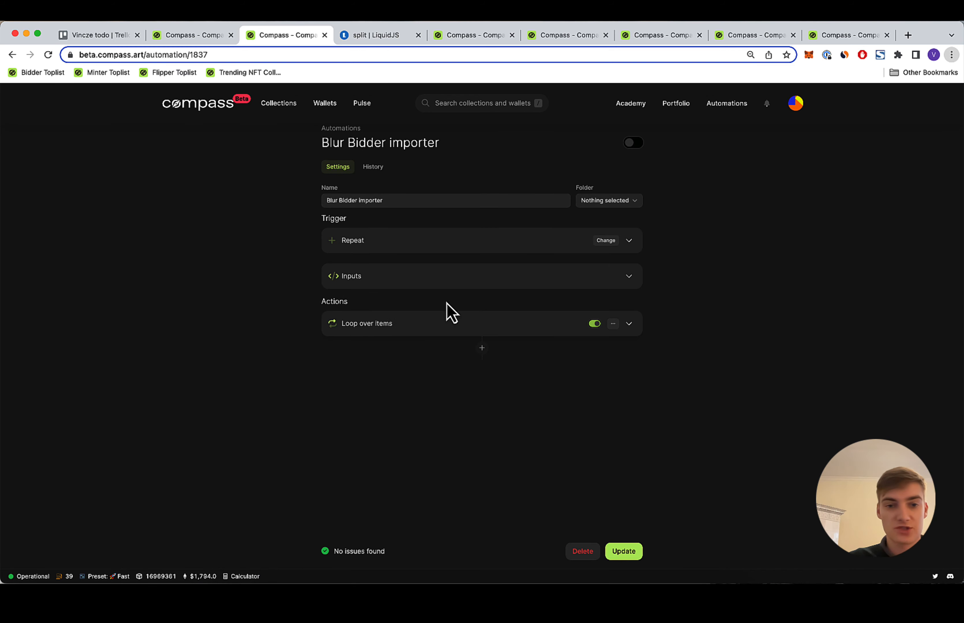
click(469, 284)
scroll(496, 336, down, 2)
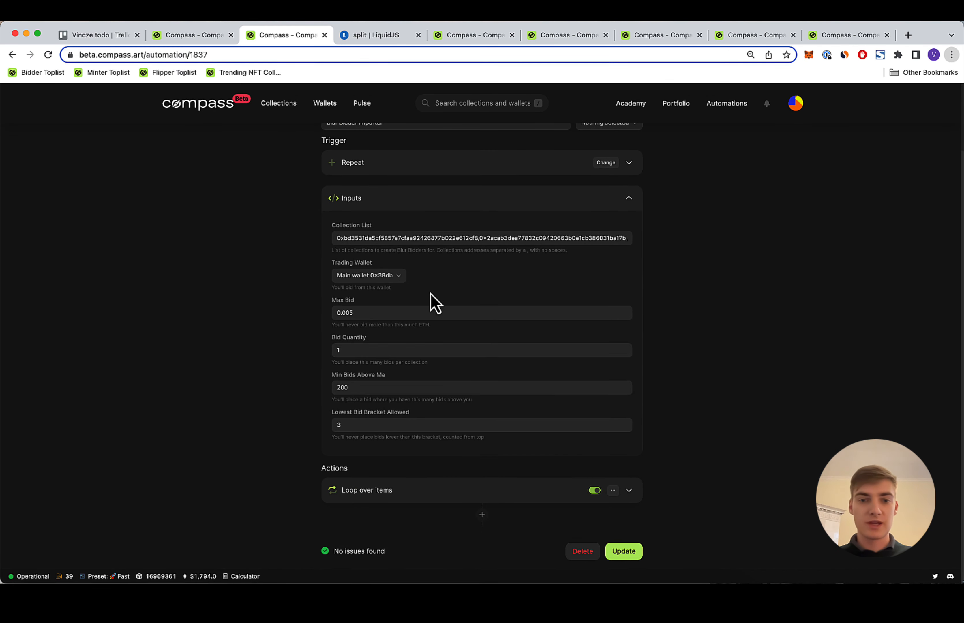
triple_click(449, 237)
text(0x341a1c534248966c4b6afad165b98daed4b964ef)
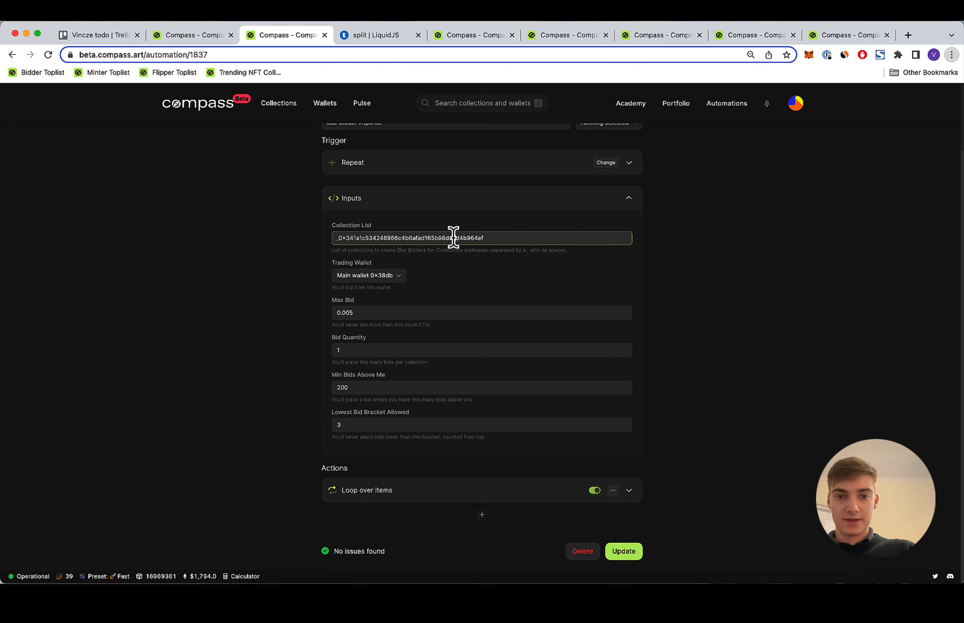
triple_click(454, 238)
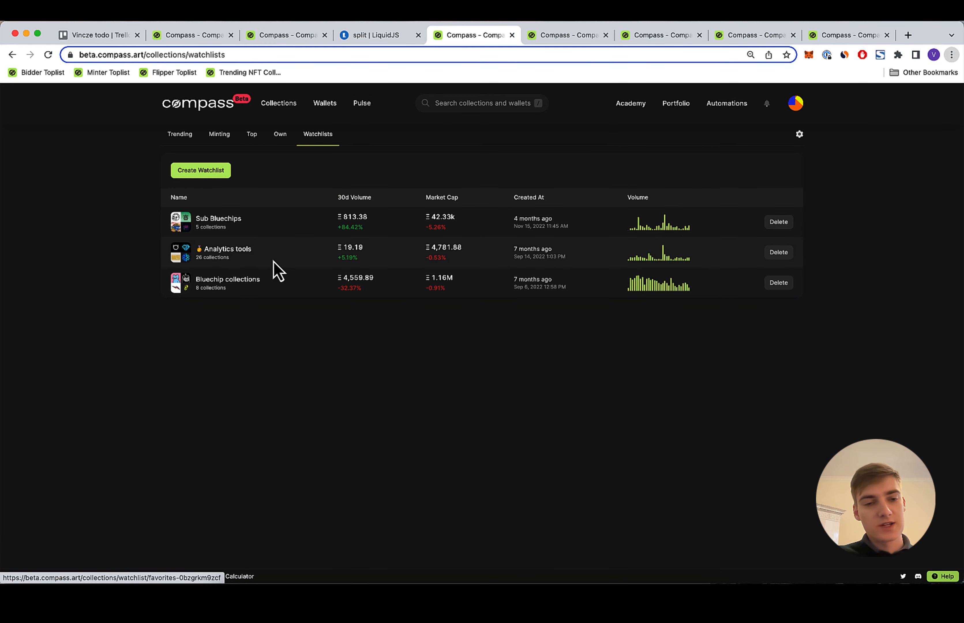
click(237, 282)
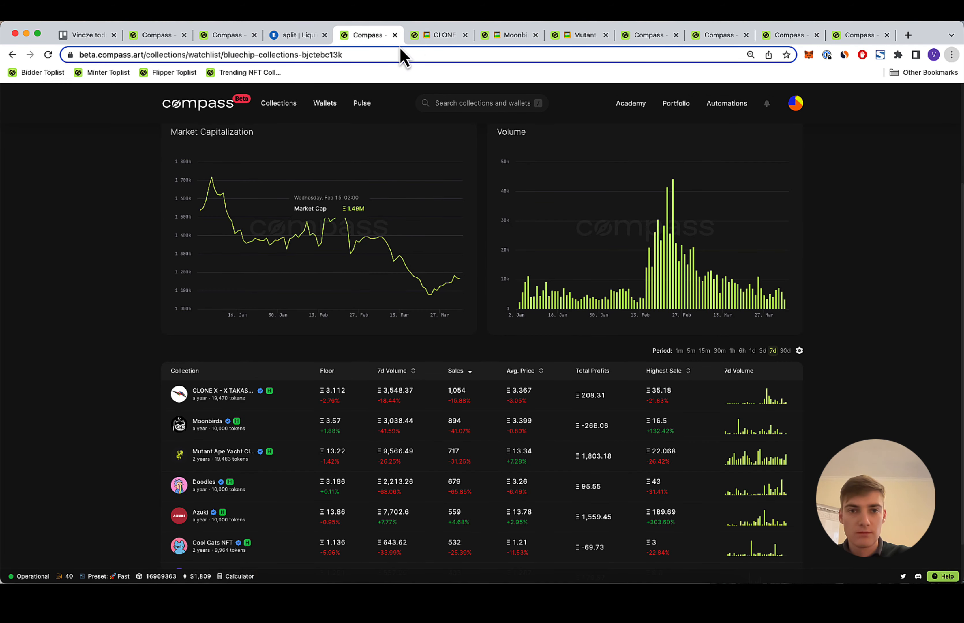
click(458, 29)
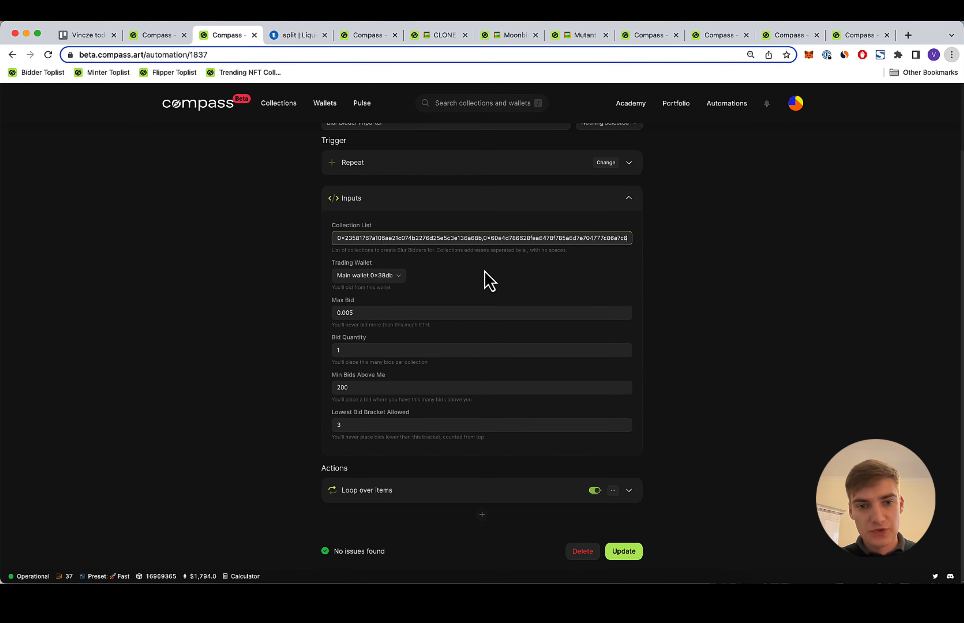
Set Min Bids Above Me to 250, update the importer automation and switch it on
click(428, 352)
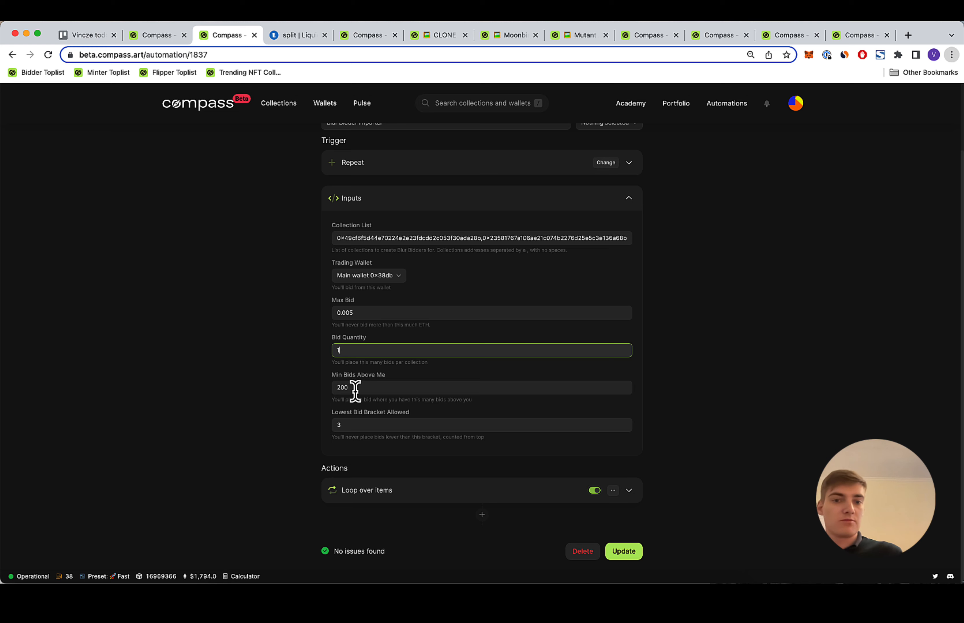
click(372, 388)
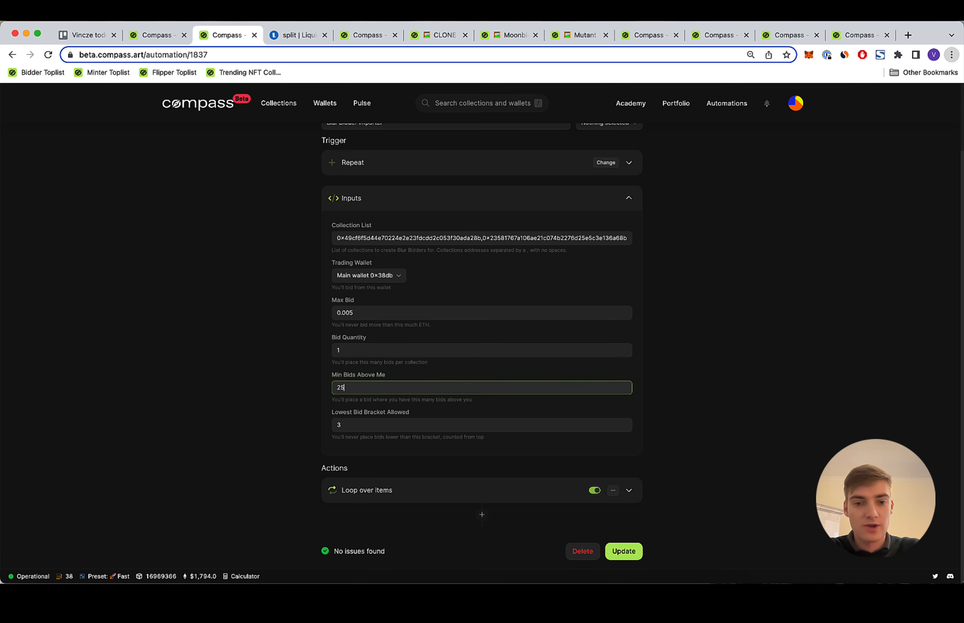
scroll(634, 570, up, 2)
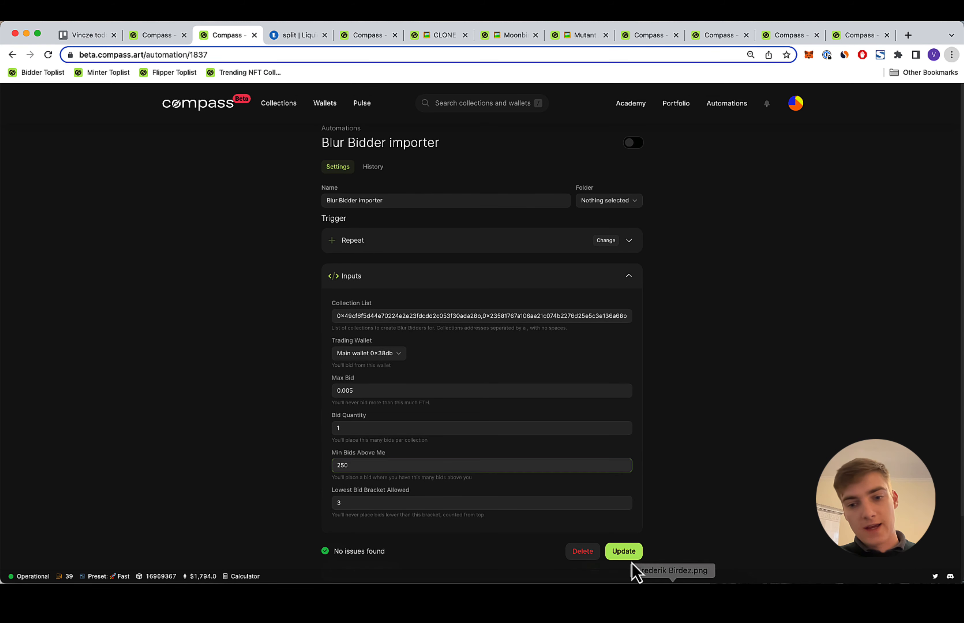
click(620, 555)
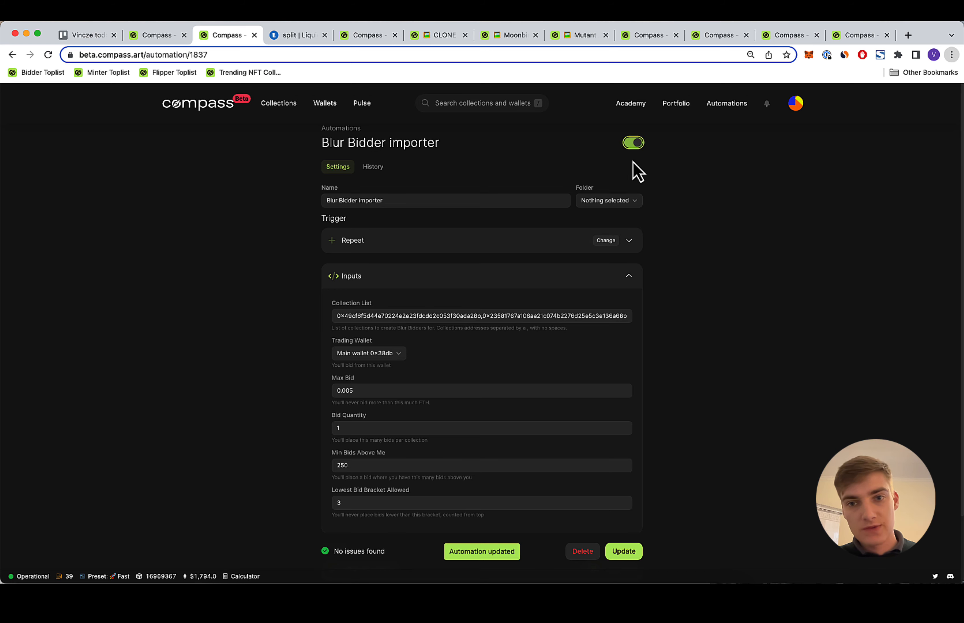
Check the importer's Repeat trigger settings and its run history, reloading the page
click(459, 245)
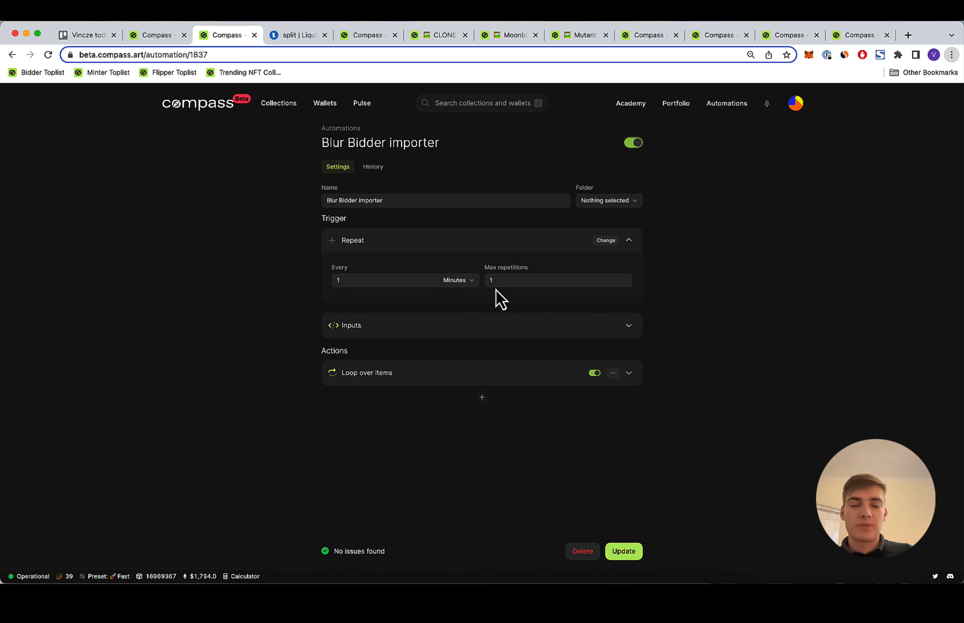
click(373, 171)
click(49, 54)
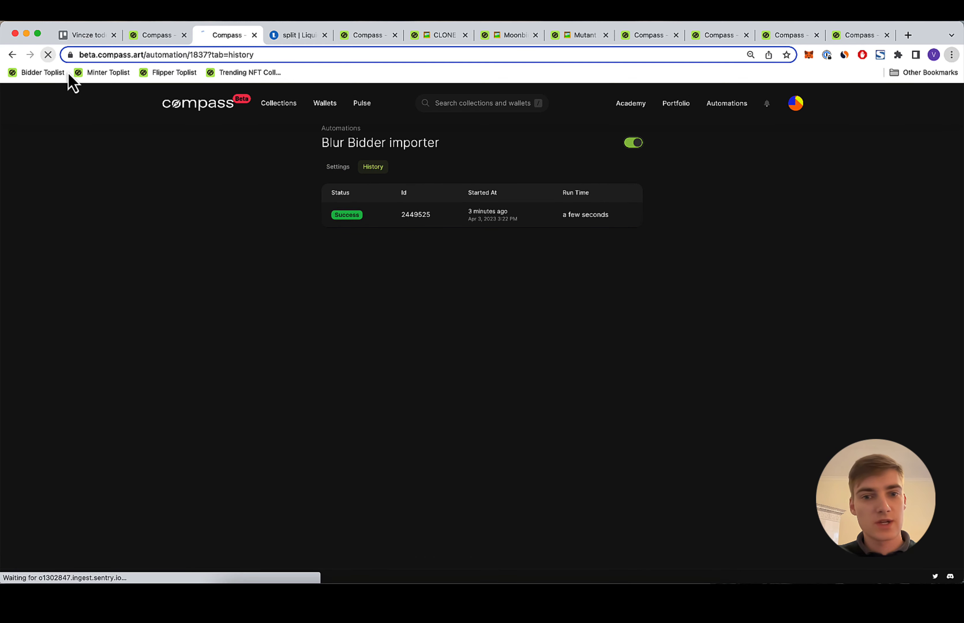
click(371, 170)
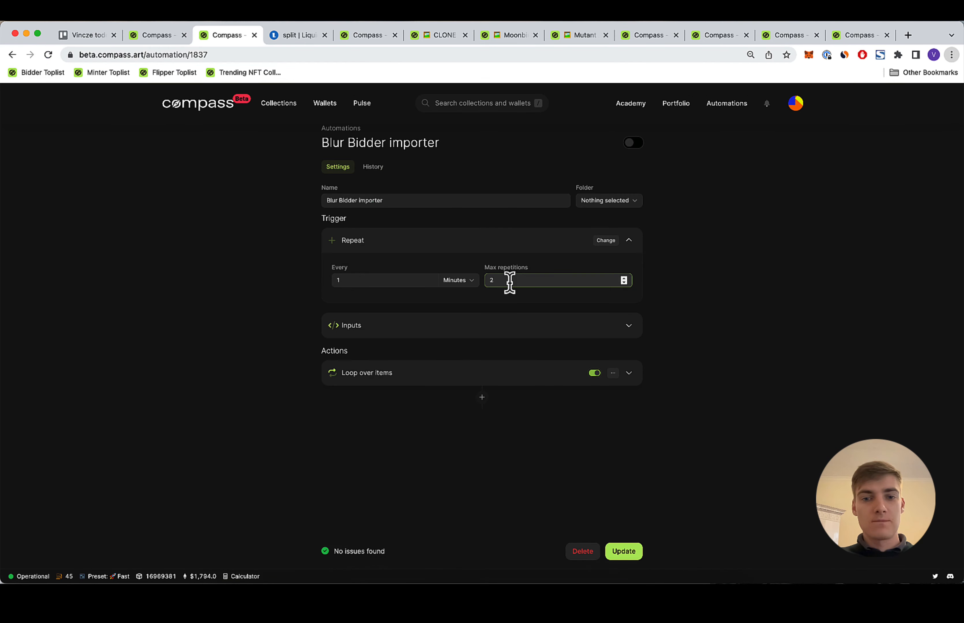
Set the Repeat trigger's Max repetitions to 2 and update the importer automation
drag(504, 282, 488, 282)
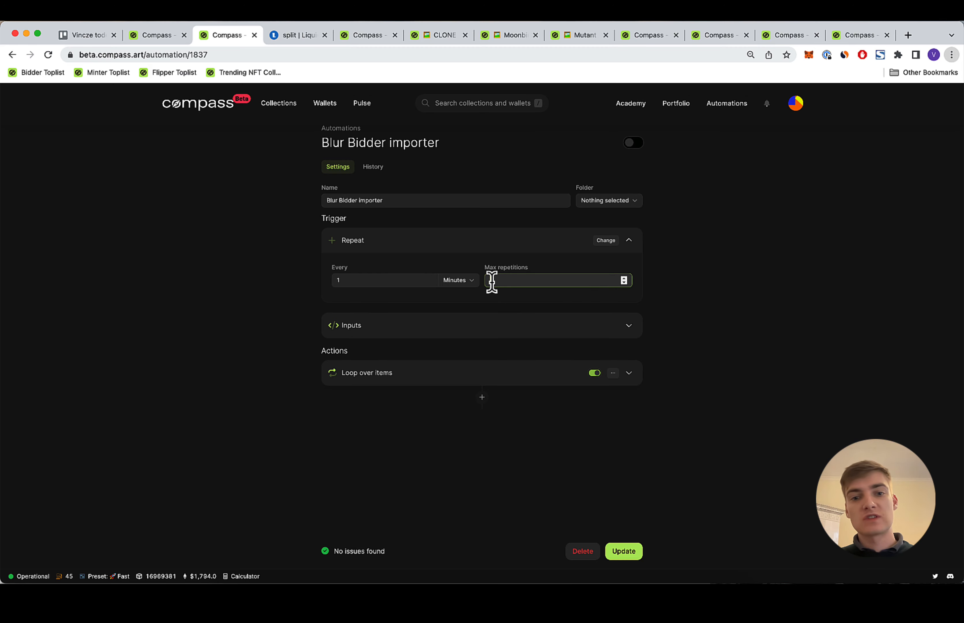
key(BackSpace)
text(2)
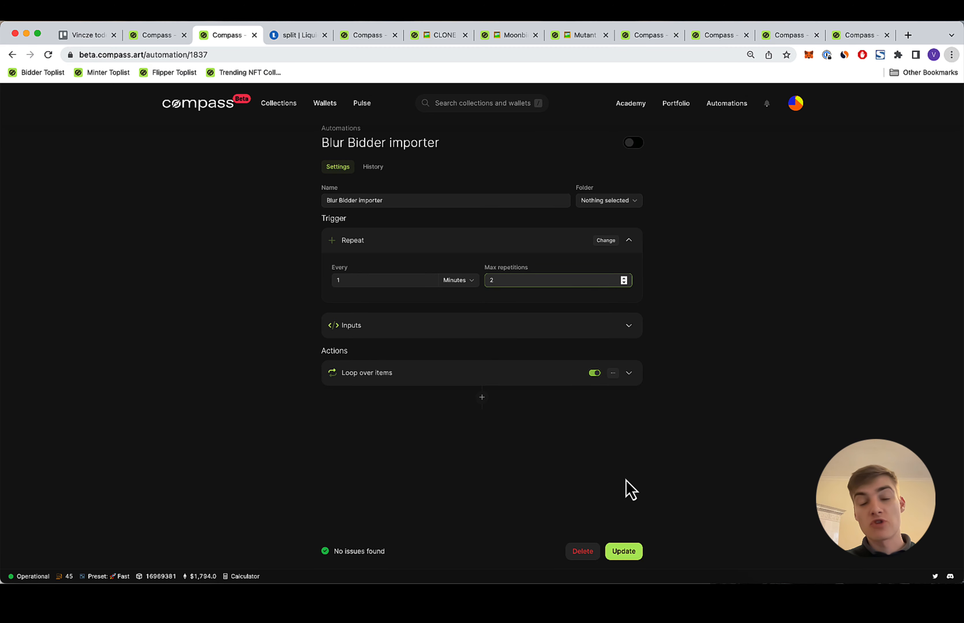
click(627, 547)
Examine the inputs of each Create automation call in the importer's latest run trace and return to the automations list
click(379, 167)
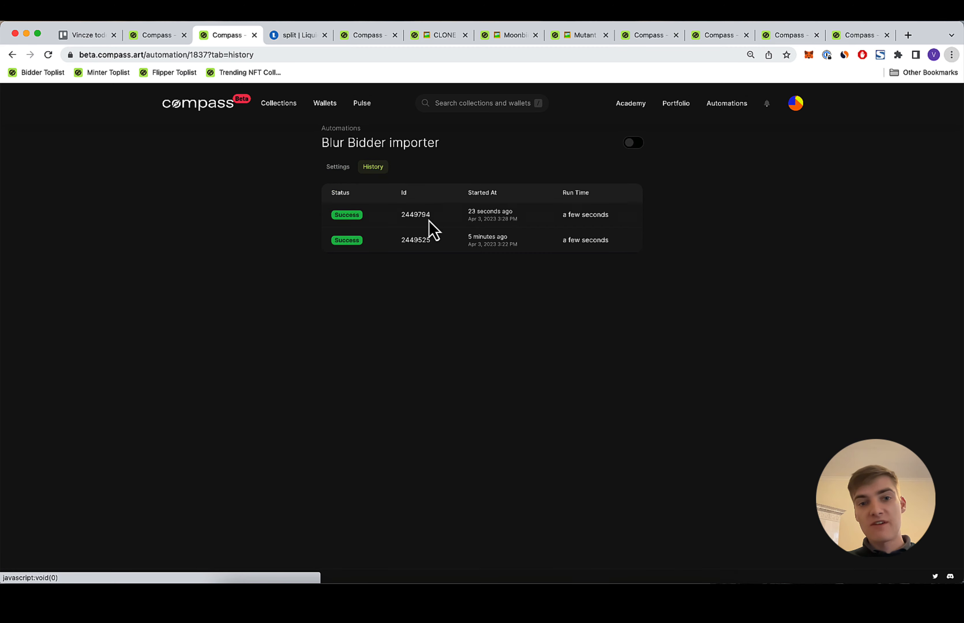
click(379, 221)
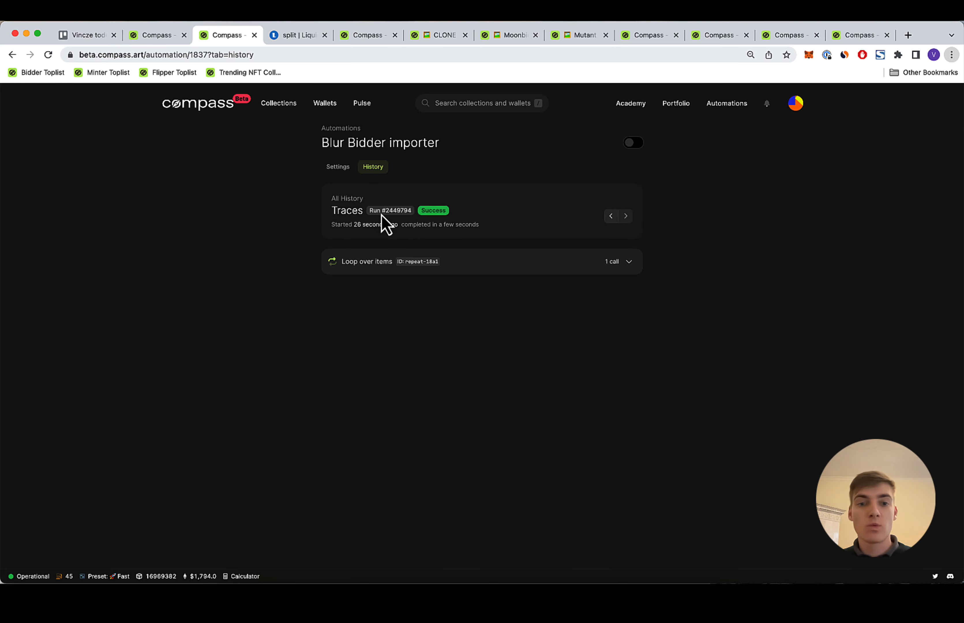
click(442, 268)
click(491, 330)
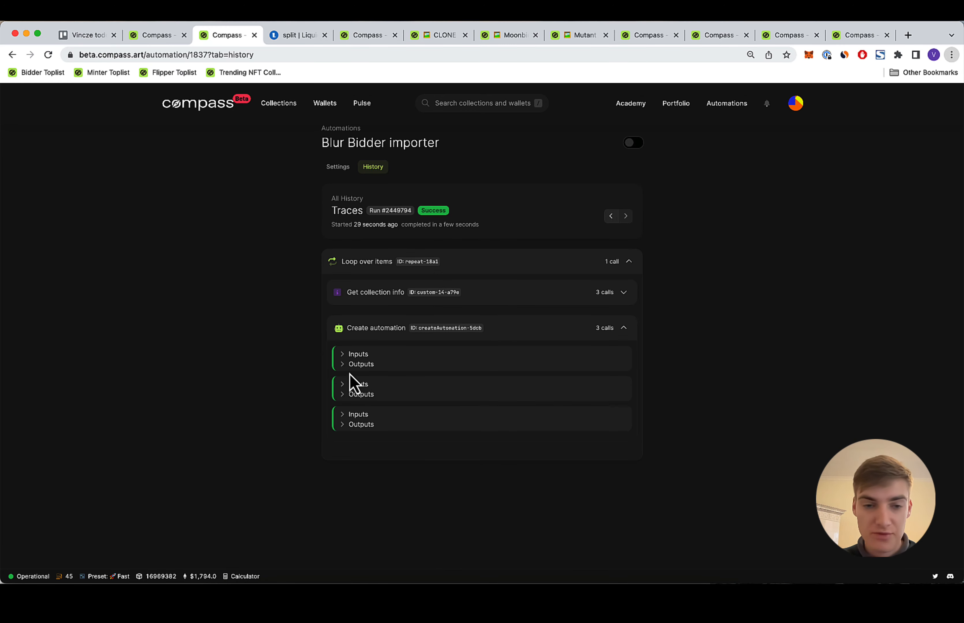
click(357, 357)
click(358, 439)
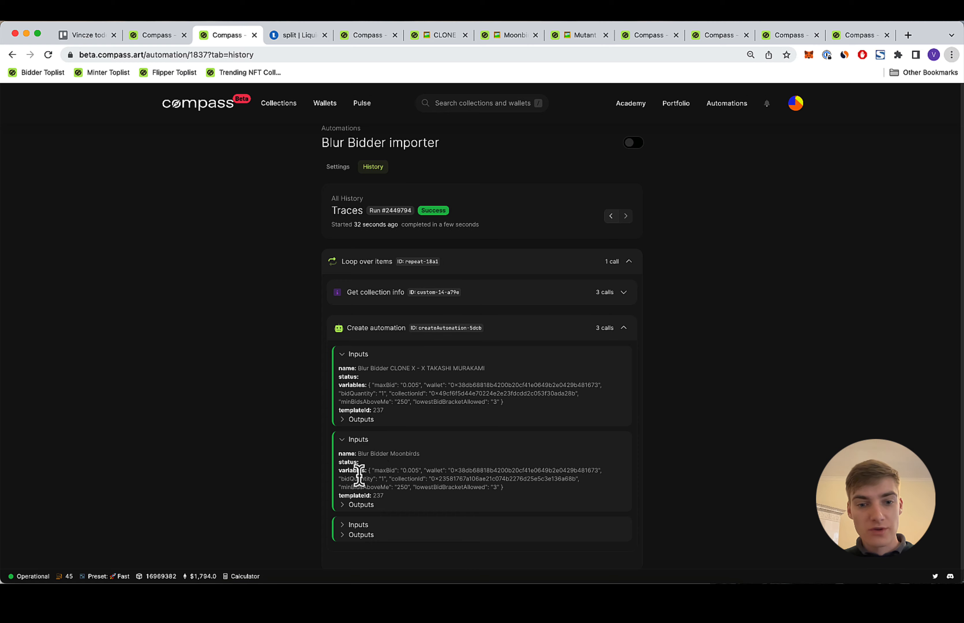
click(358, 525)
click(345, 128)
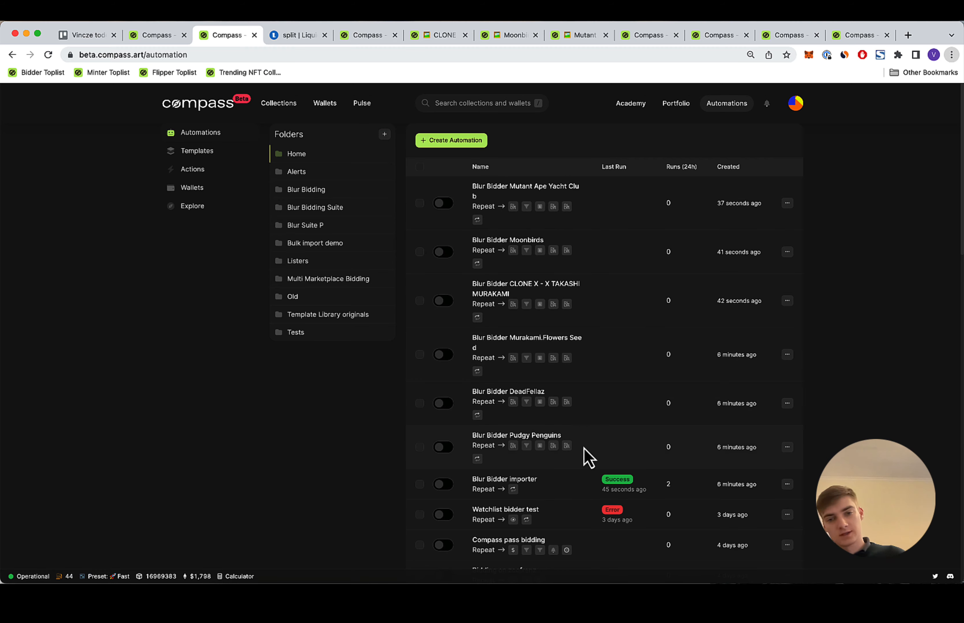
Open the Watchlist bidder test automation from the Home folder and examine its Get collection watchlist action
click(320, 242)
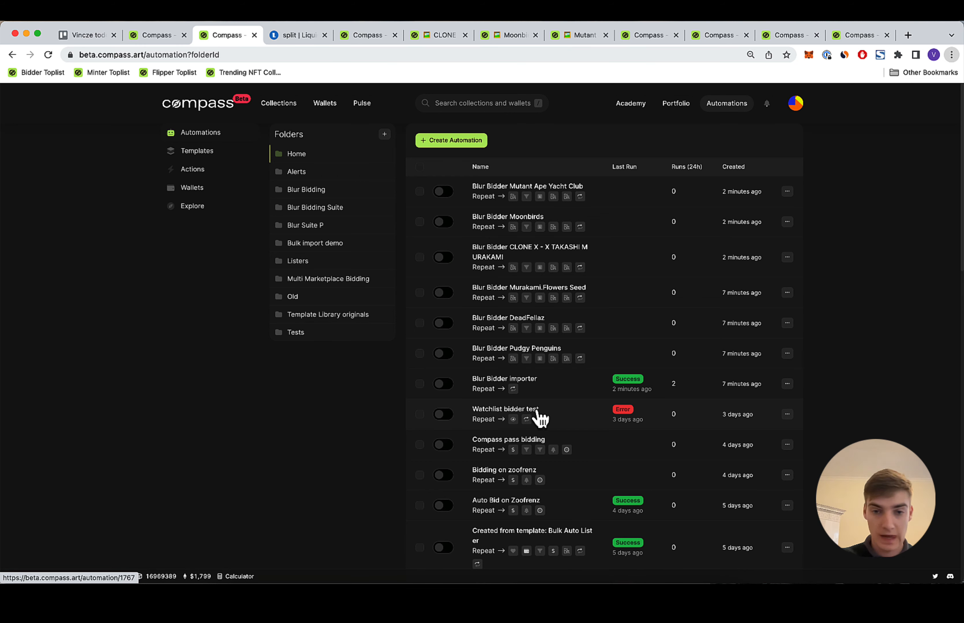
click(538, 417)
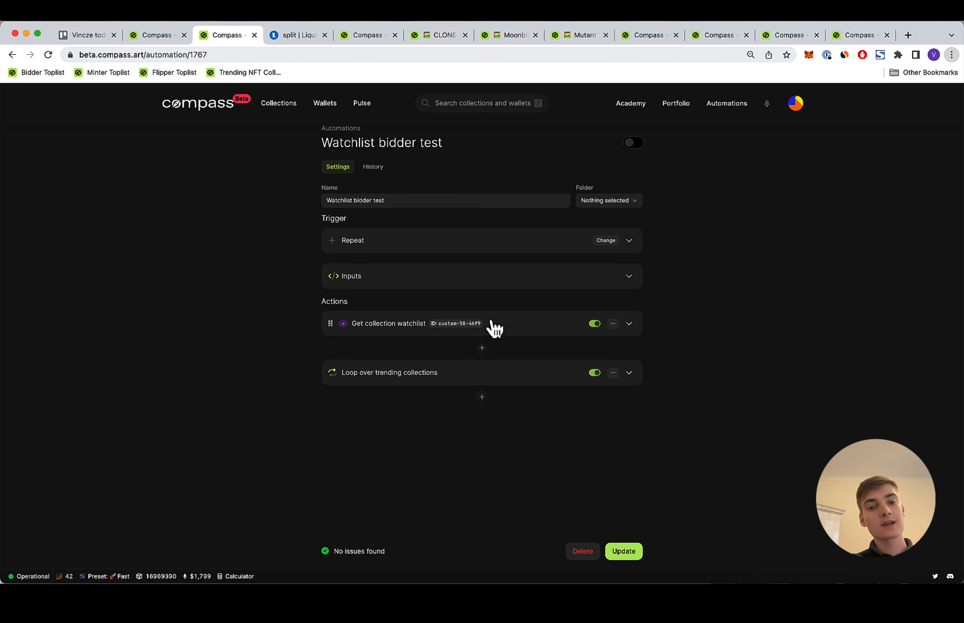
click(398, 335)
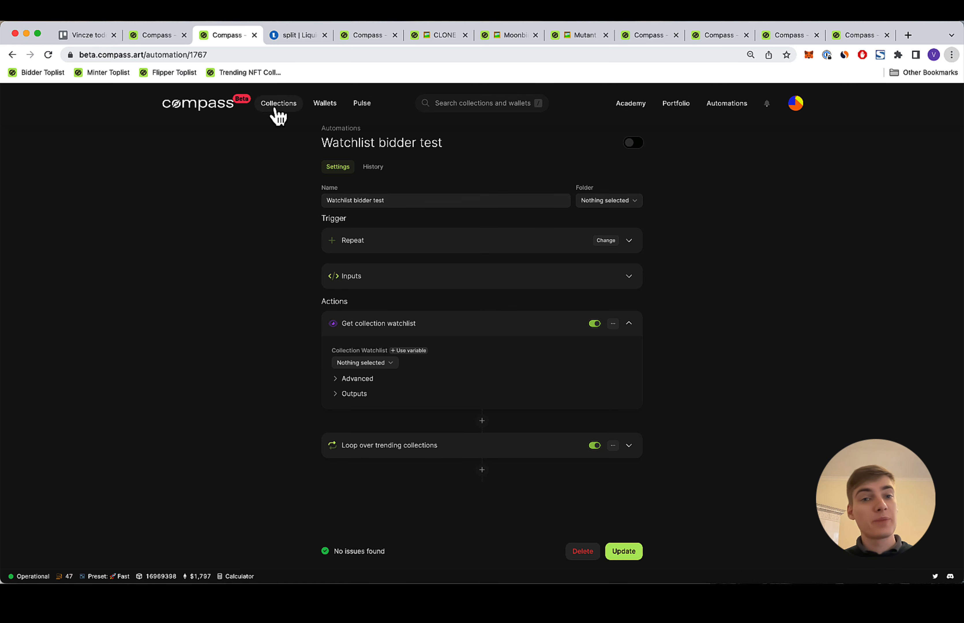
Open the Bluechip collections watchlist and review the collections it contains
mouse_move(274, 110)
click(280, 187)
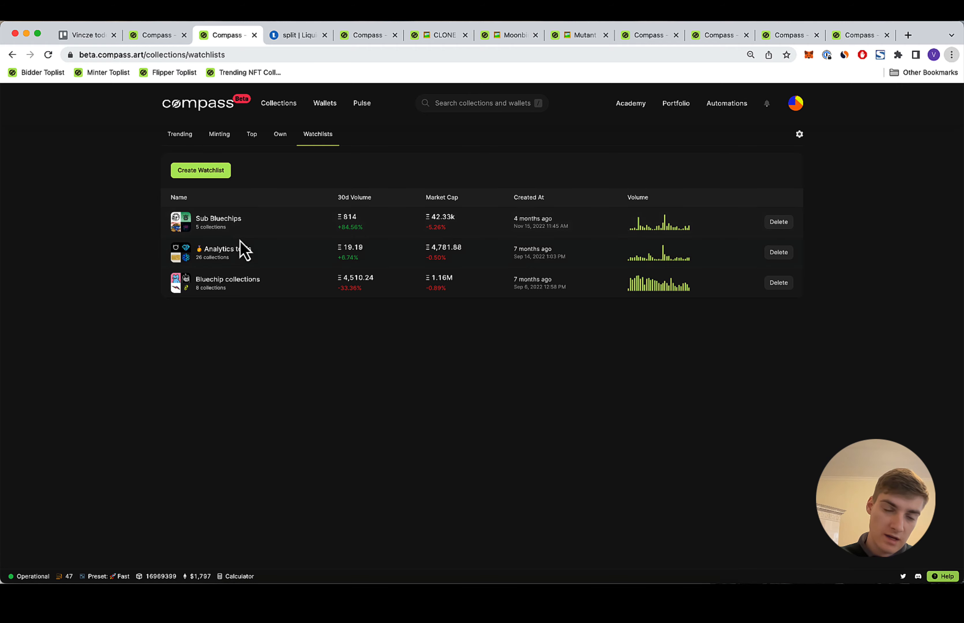
click(236, 288)
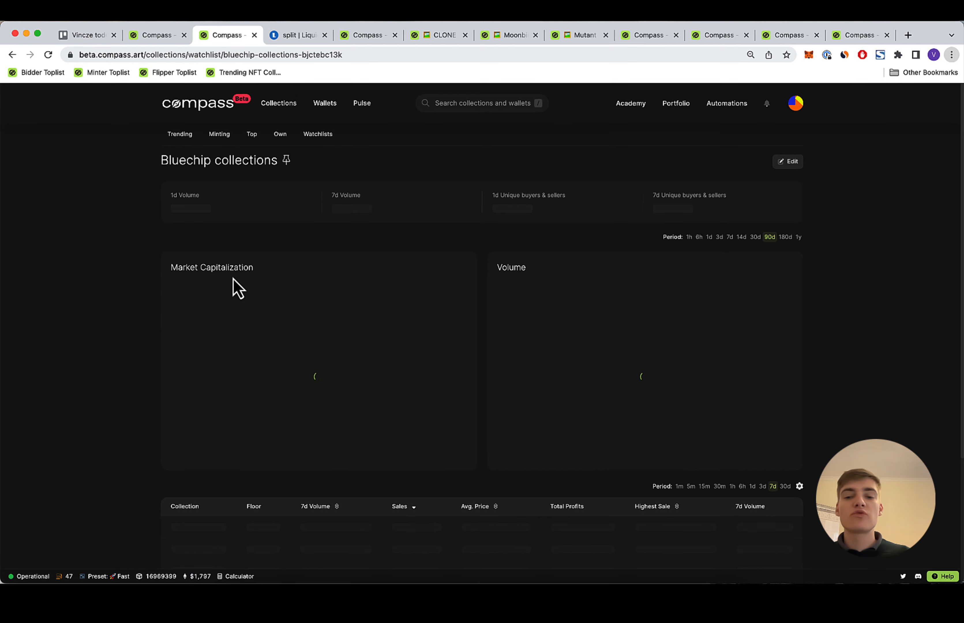
scroll(243, 302, down, 4)
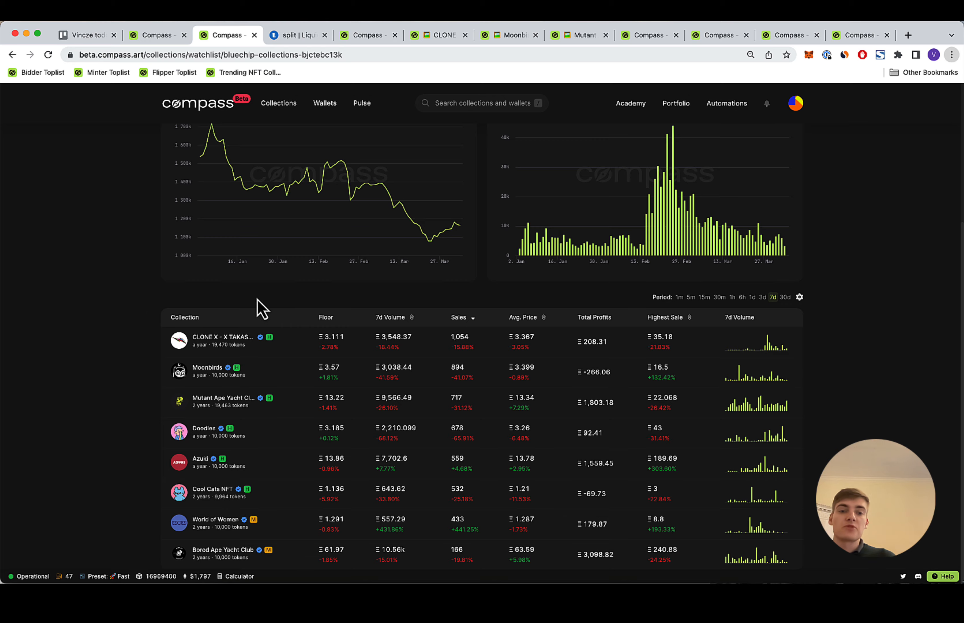
scroll(230, 361, up, 5)
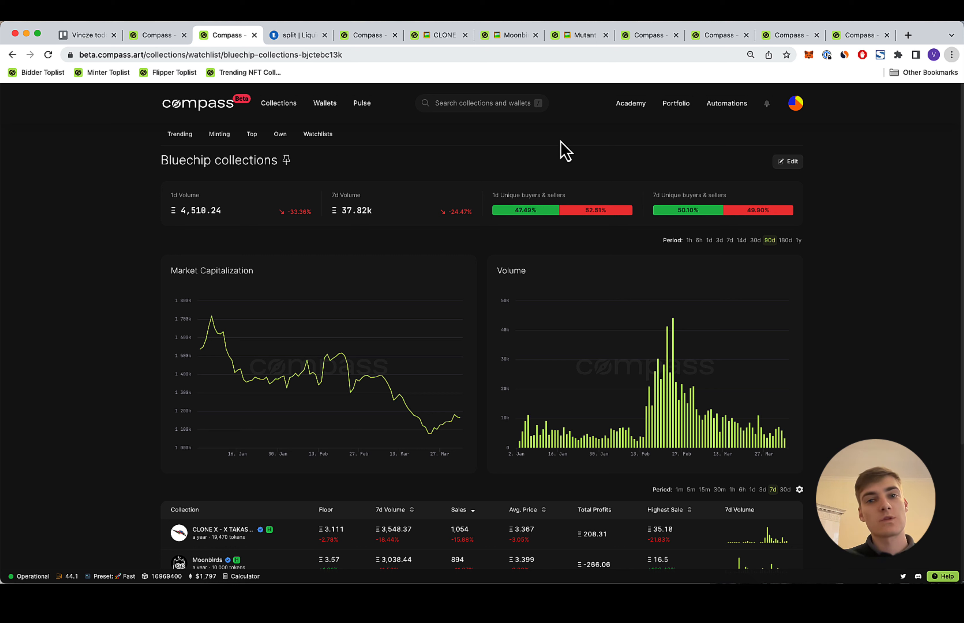
click(626, 25)
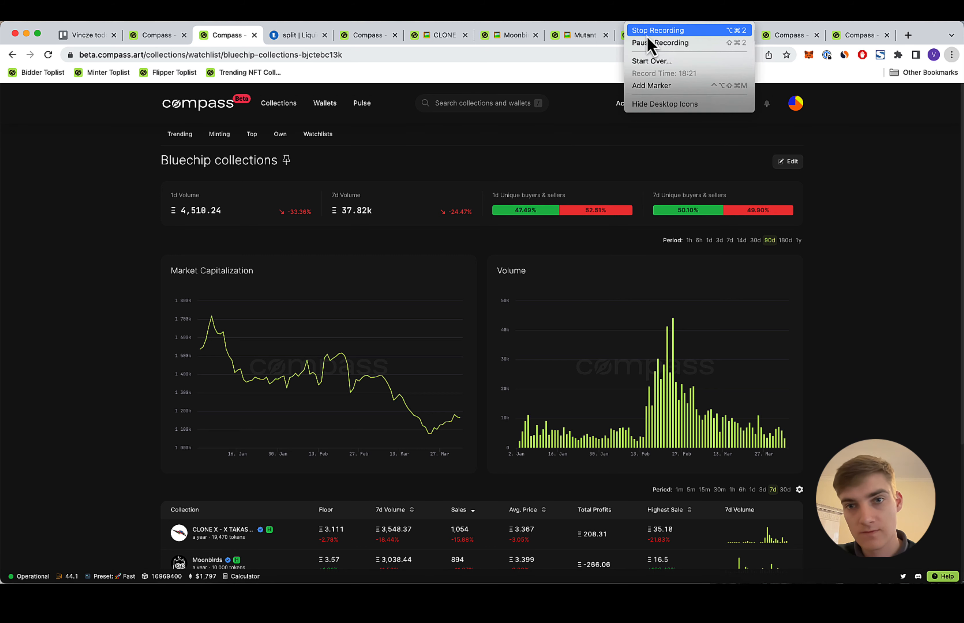